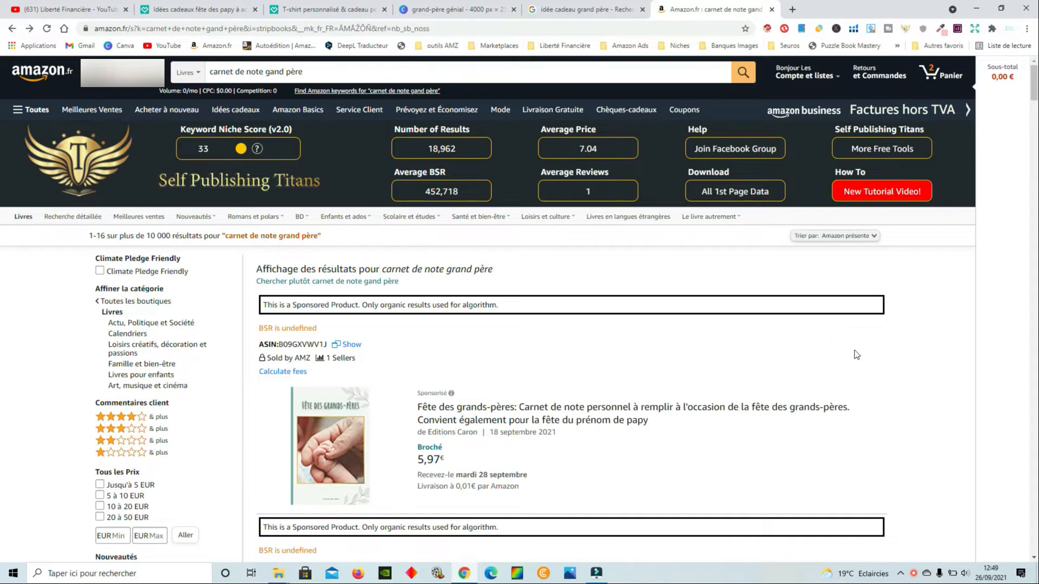
Review the niche metrics and results for "carnet de note grand père" and view the "Un Papa formidable donne toujours un Papou Exceptionnel" notebook page.
scroll(628, 276, down, 3)
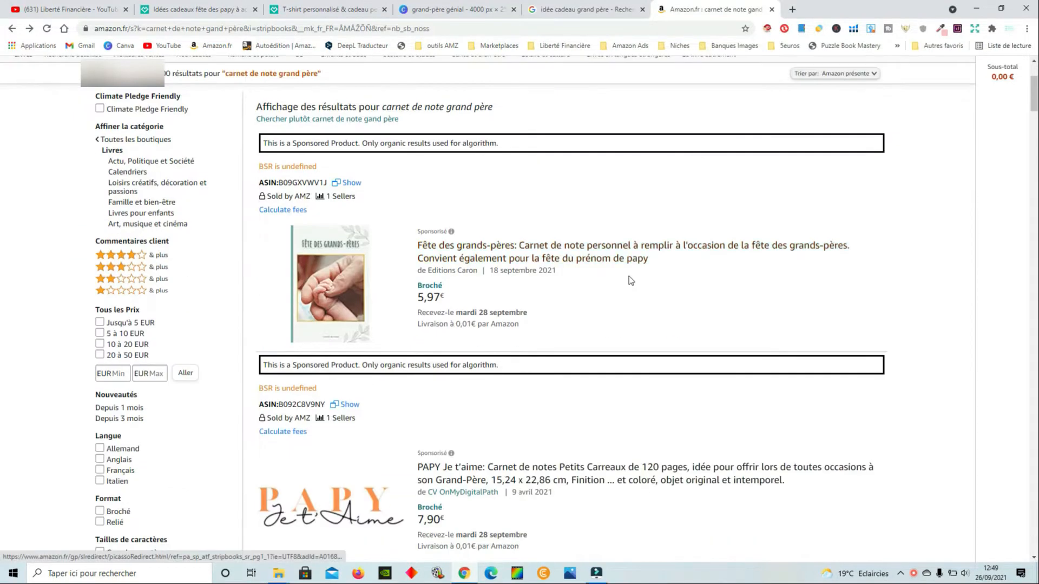
scroll(628, 275, up, 3)
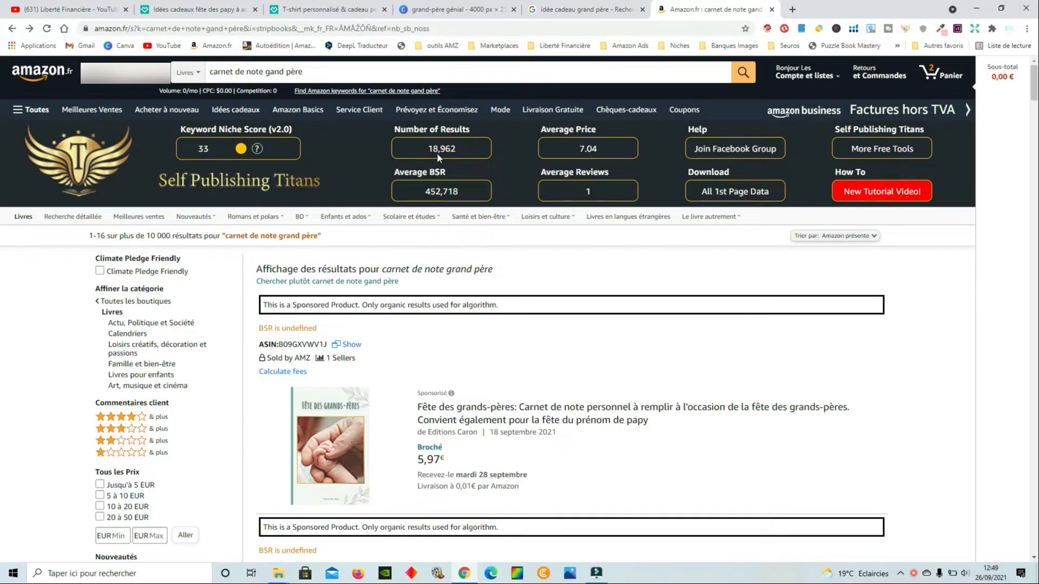
scroll(645, 303, down, 9)
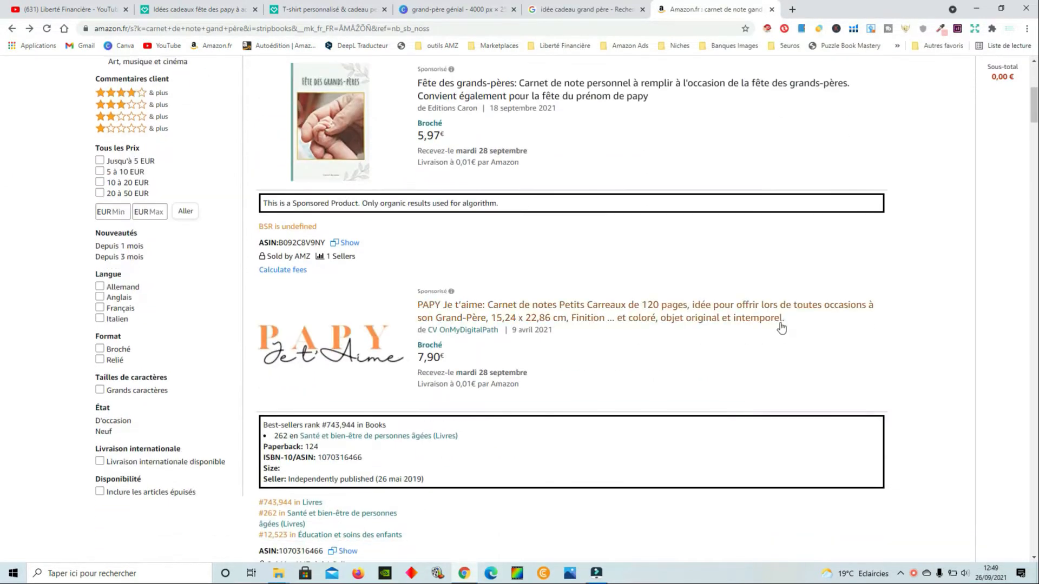
scroll(791, 324, down, 4)
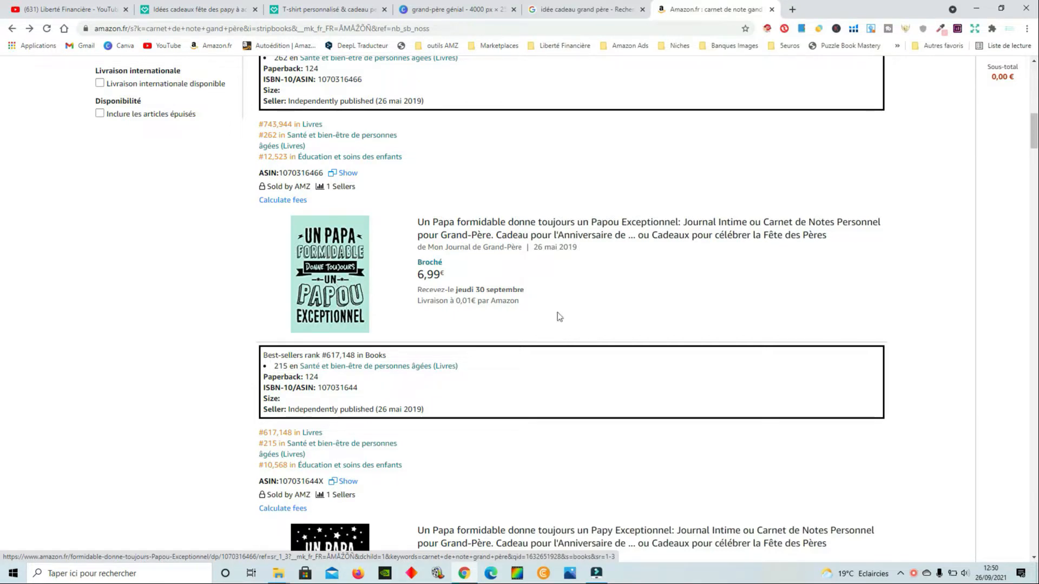
click(327, 269)
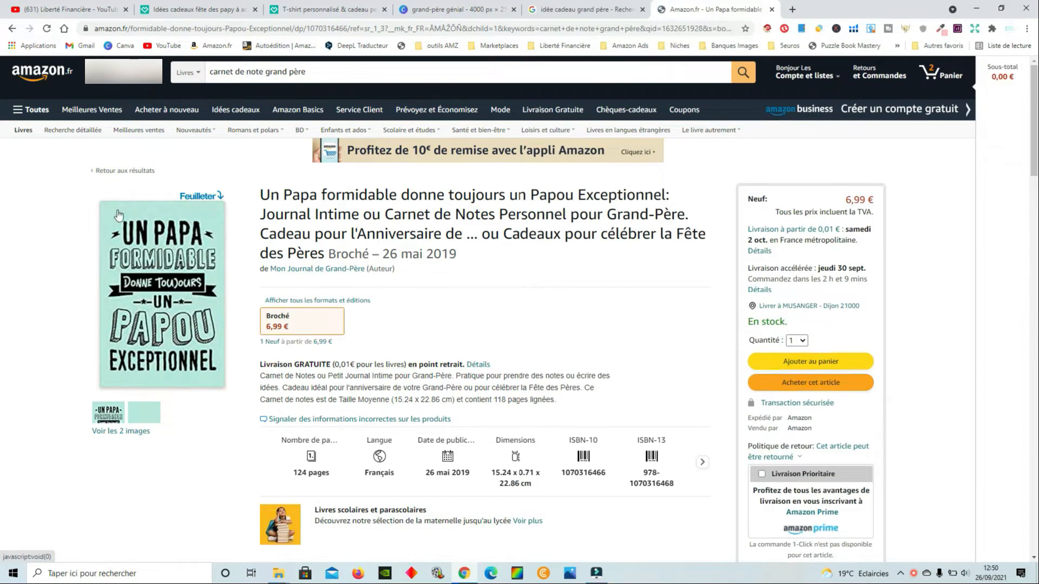
click(13, 28)
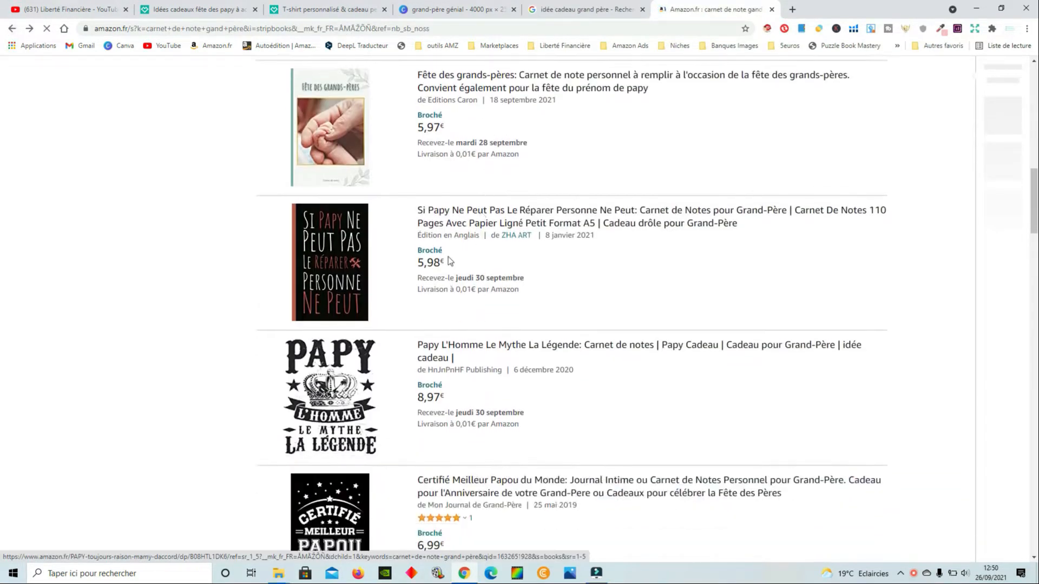
View the product page of the "Si Papy Ne Peut Pas Le Réparer Personne Ne Peut" notebook and return to the results.
scroll(333, 311, down, 2)
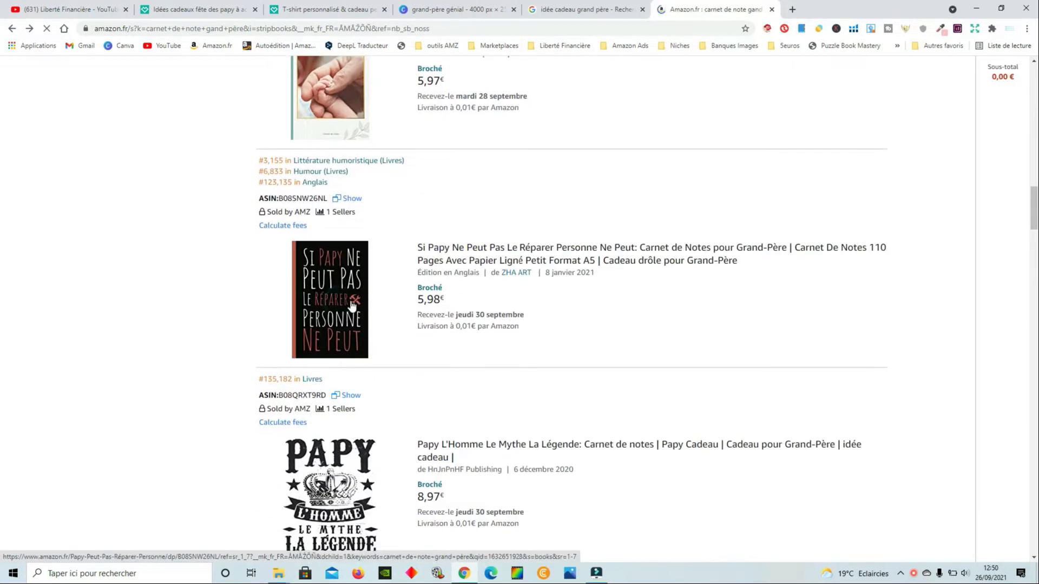
click(333, 314)
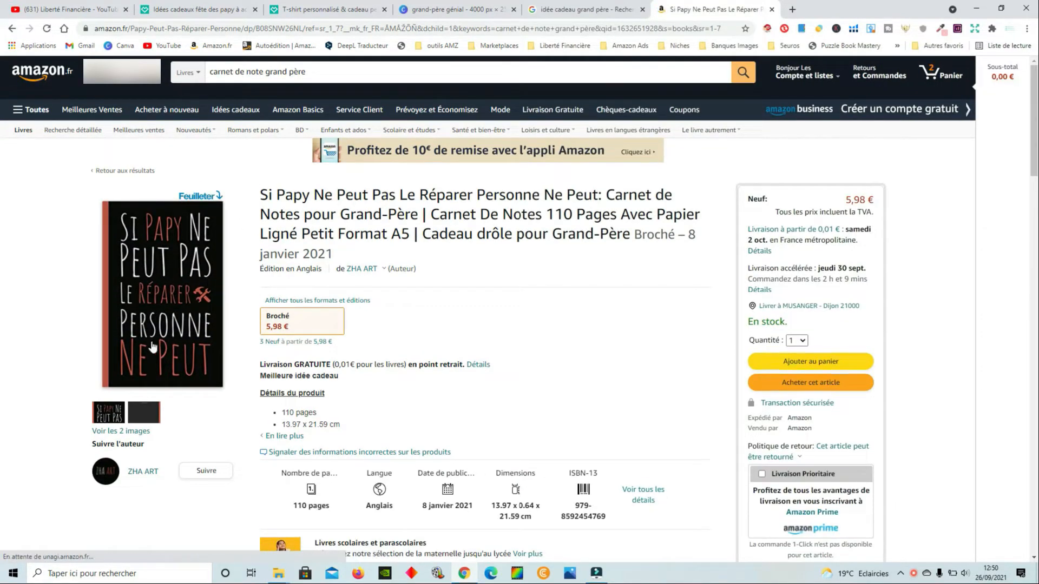
click(12, 28)
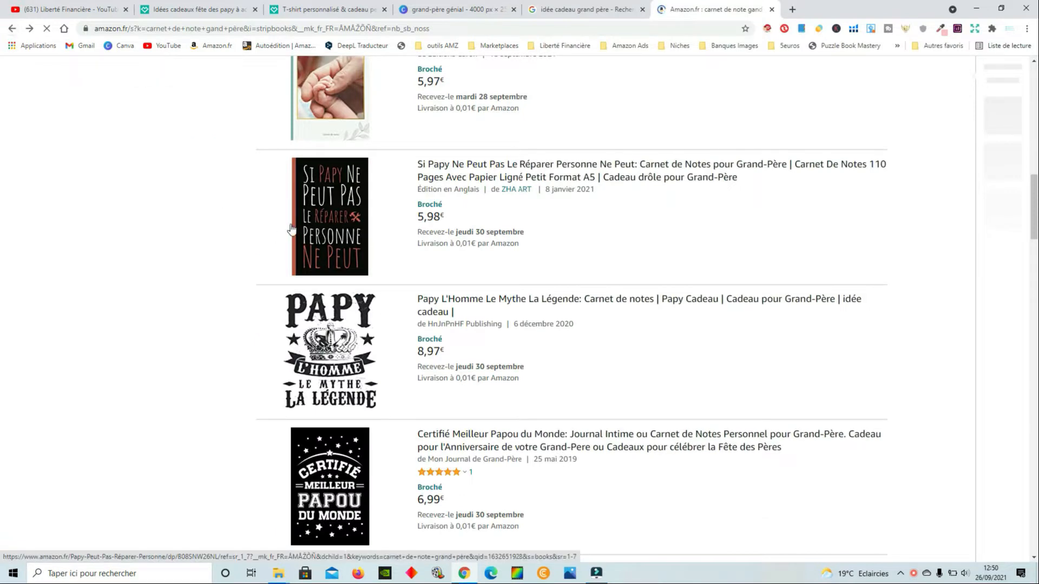
Examine the sales ranks and rating of the "Papy L'Homme Le Mythe La Légende" and "Certifié Meilleur Papou du Monde" notebook listings.
scroll(287, 213, down, 5)
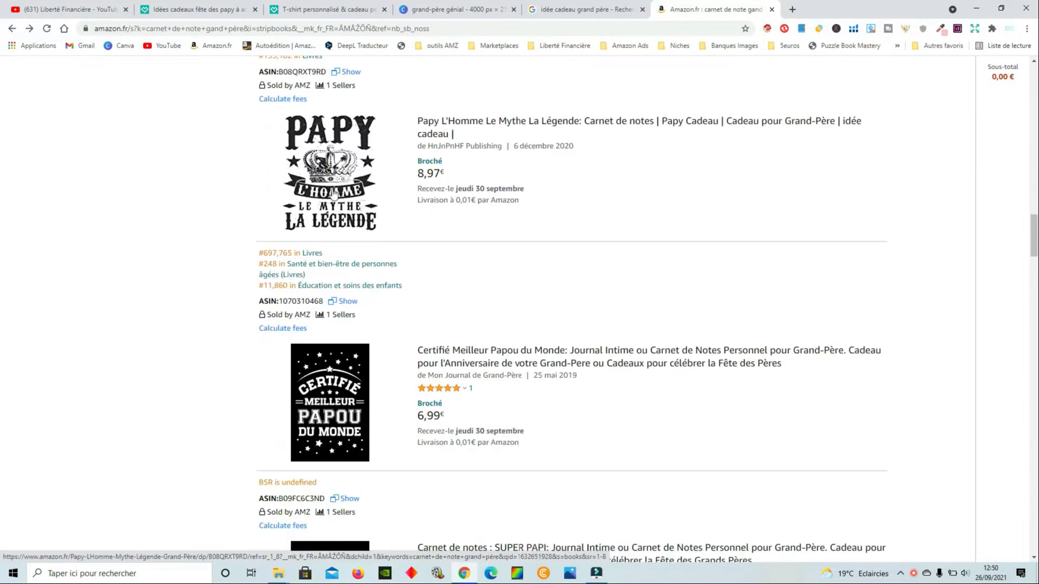
scroll(366, 217, down, 2)
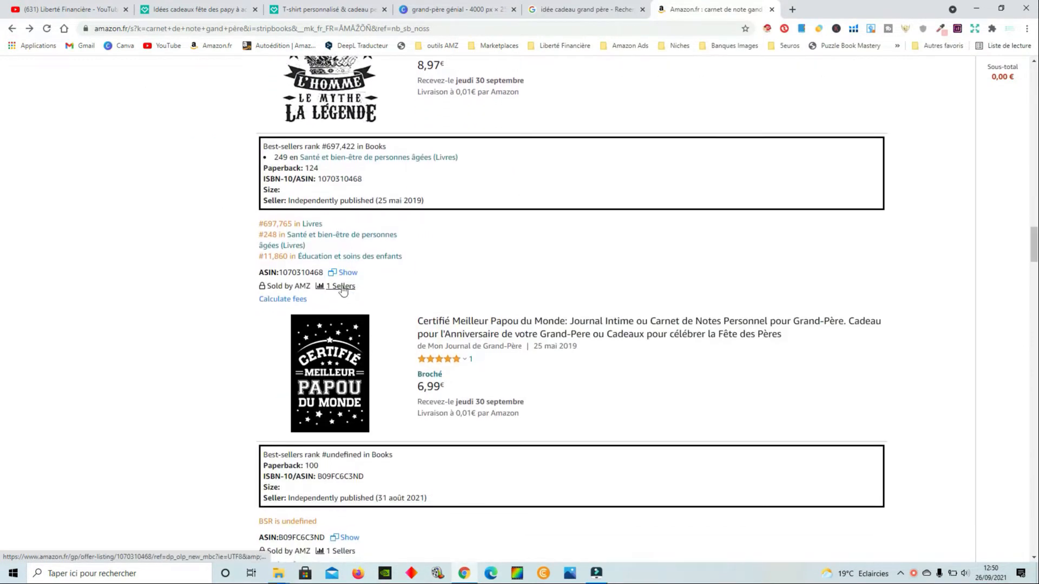
scroll(349, 348, down, 1)
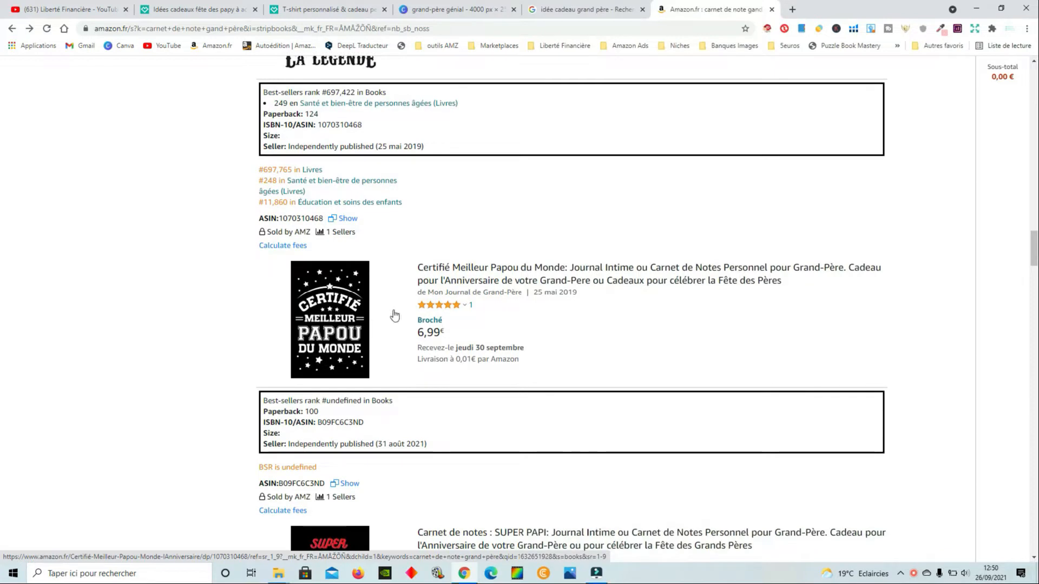
mouse_move(439, 306)
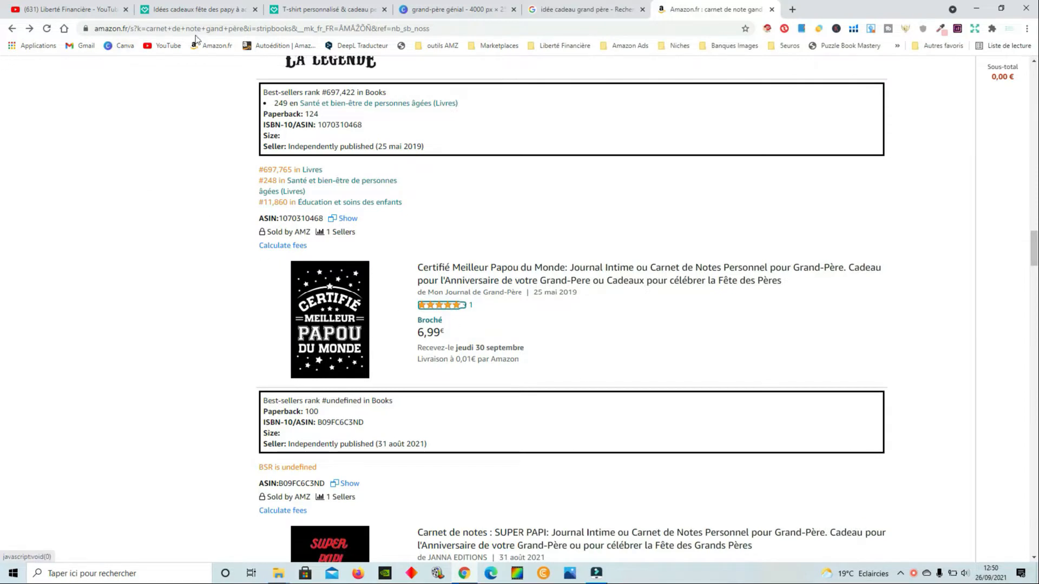
Switch to the Spreadshirt results for "fête des papy" and examine the slogans and designs on the listed products.
click(216, 11)
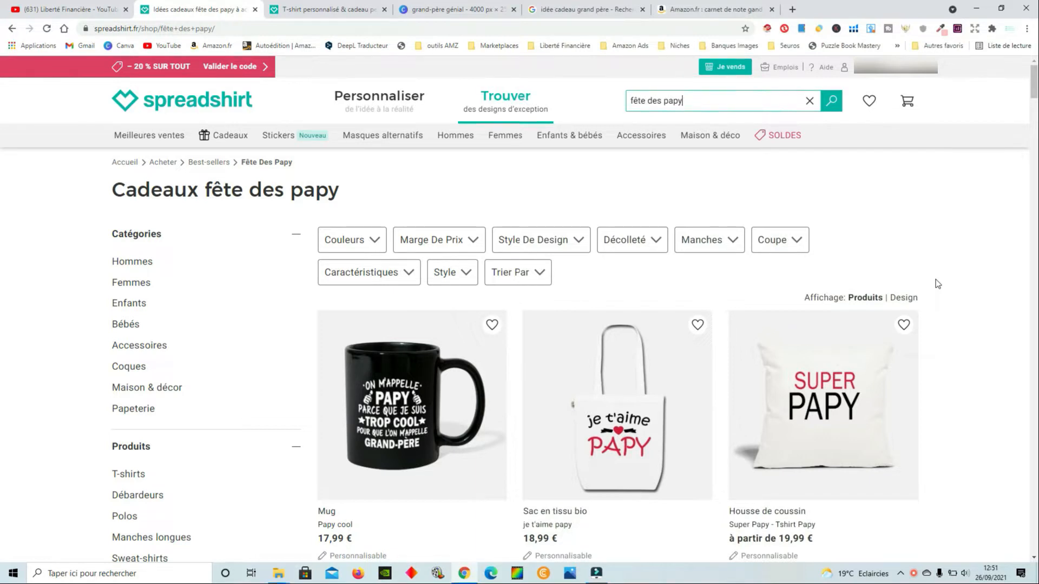
scroll(936, 281, down, 2)
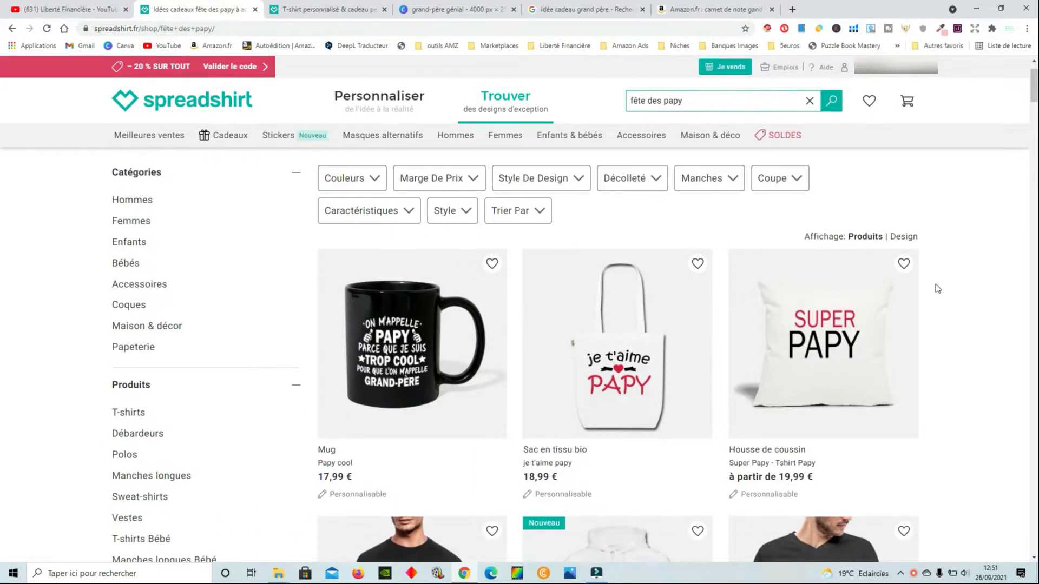
scroll(937, 287, up, 2)
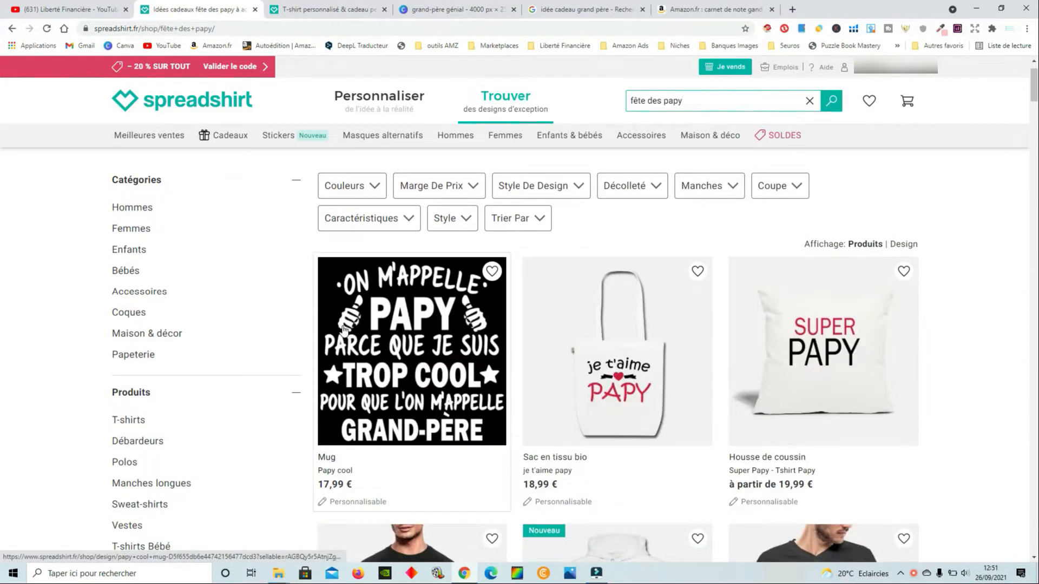
scroll(1012, 388, down, 1)
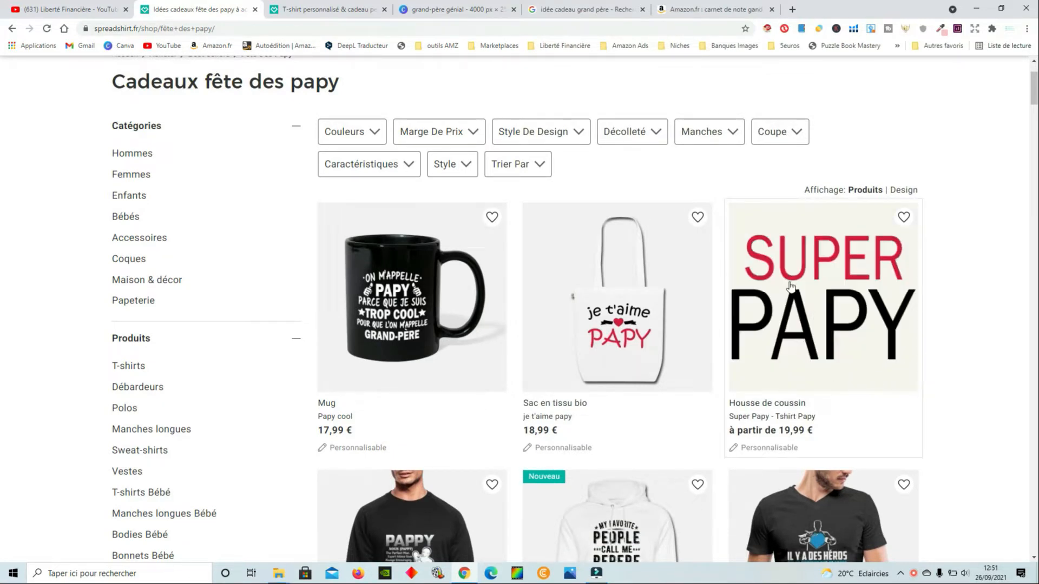
scroll(964, 336, down, 4)
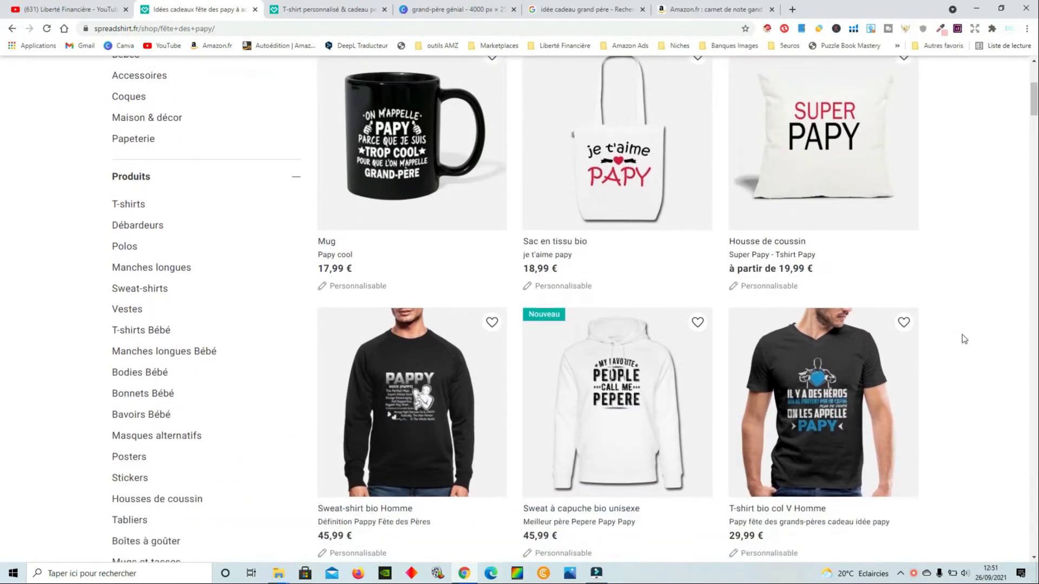
scroll(963, 334, down, 2)
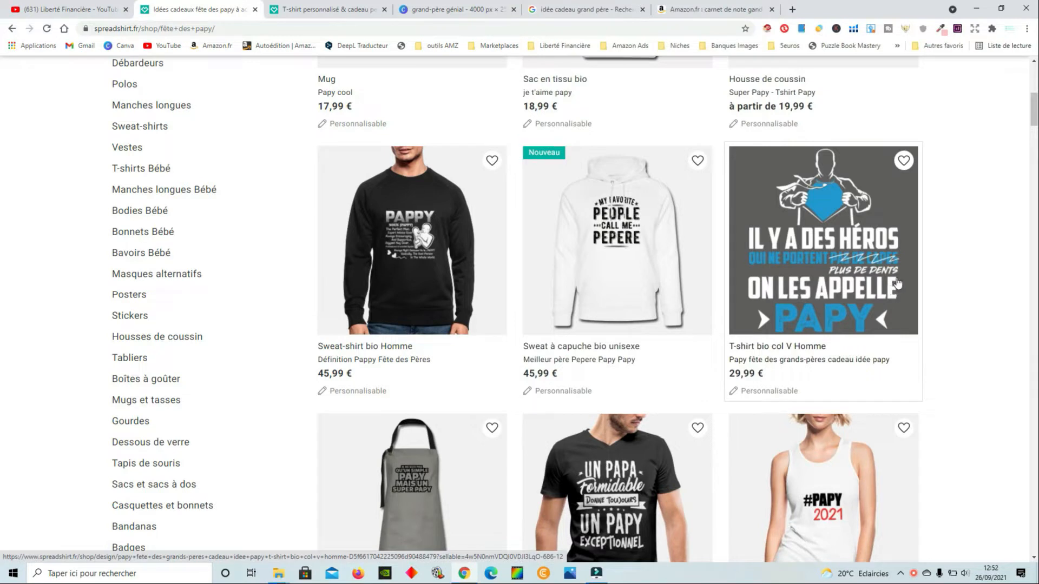
scroll(890, 287, down, 3)
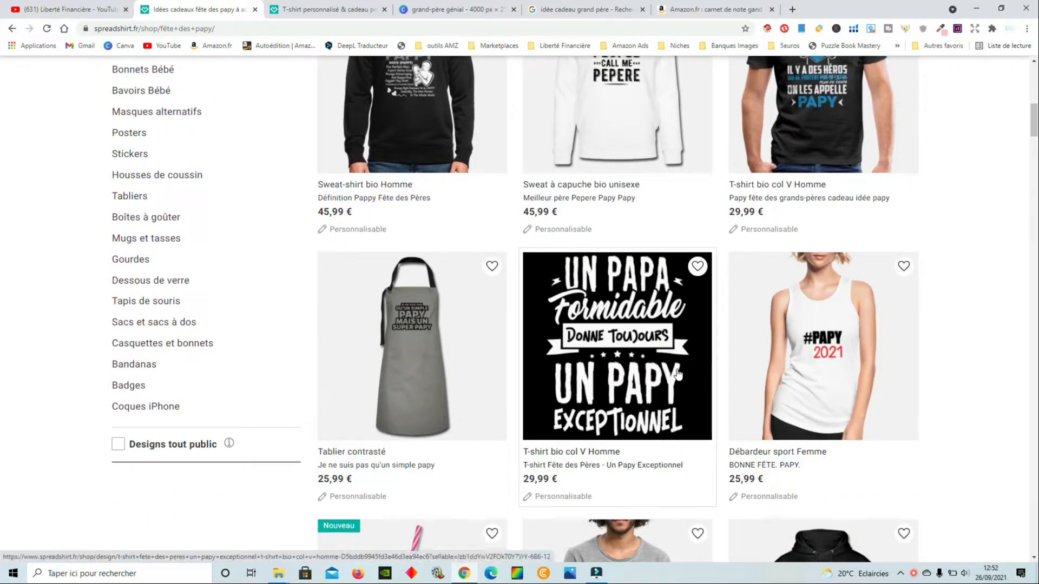
scroll(1000, 334, down, 5)
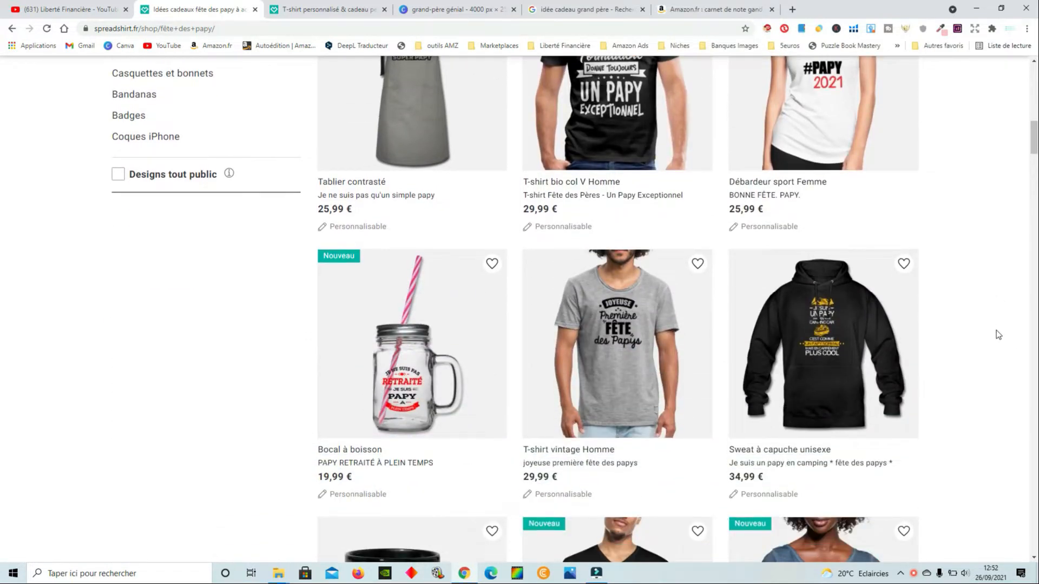
scroll(998, 334, down, 1)
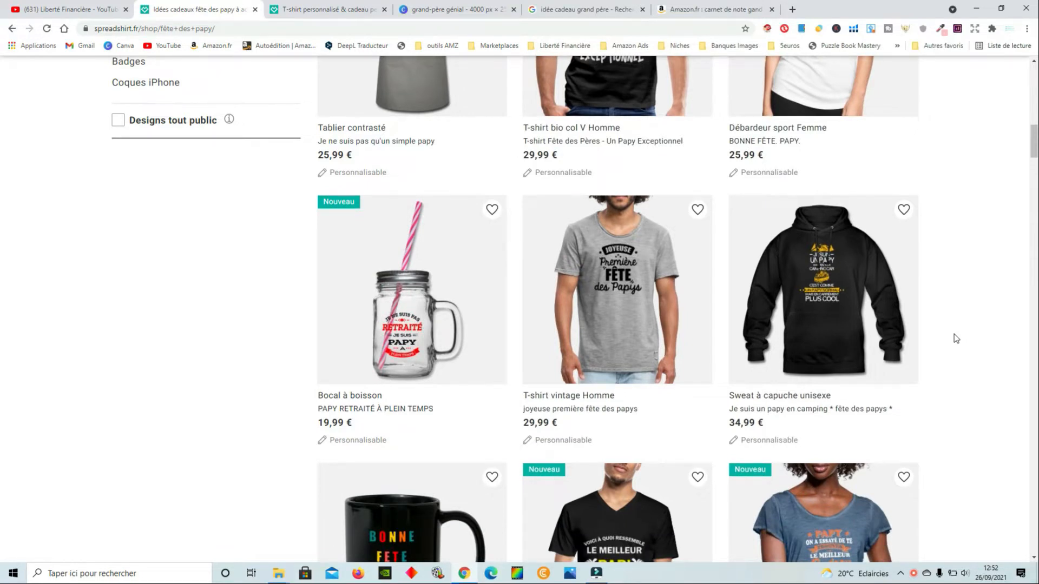
scroll(977, 329, up, 8)
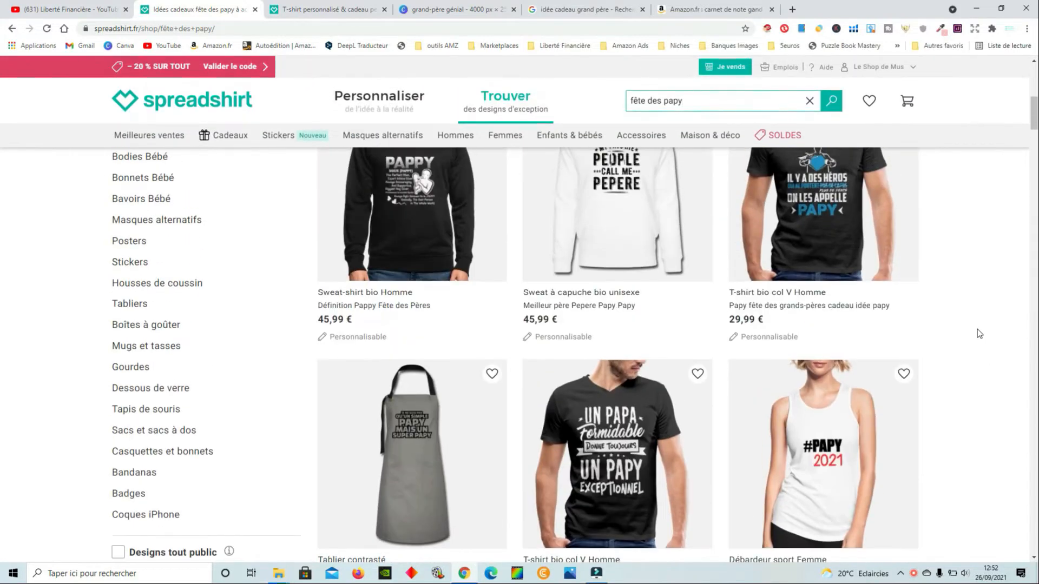
scroll(980, 334, up, 2)
scroll(978, 329, up, 2)
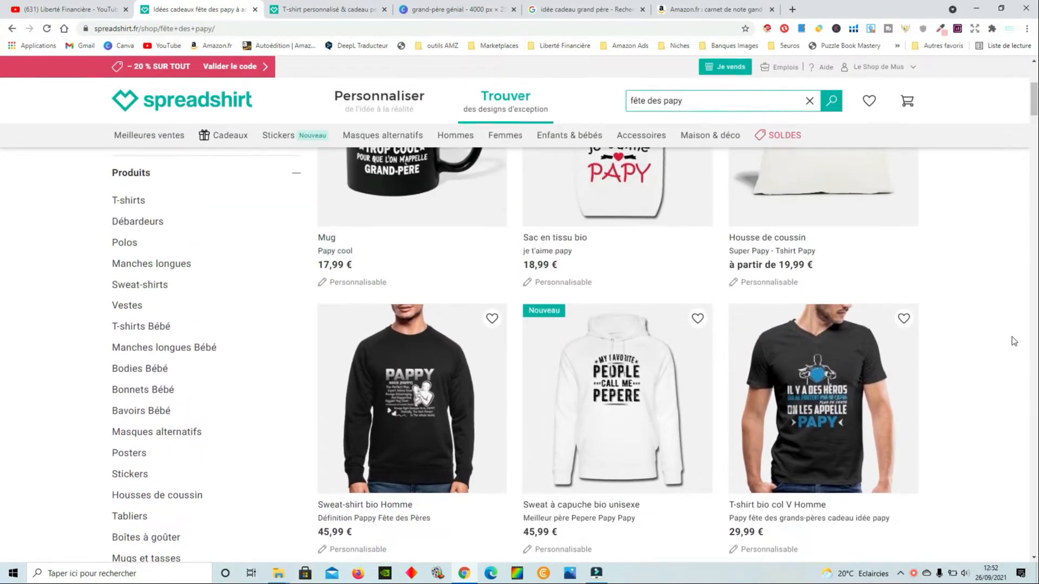
scroll(1012, 337, up, 3)
scroll(1013, 339, up, 2)
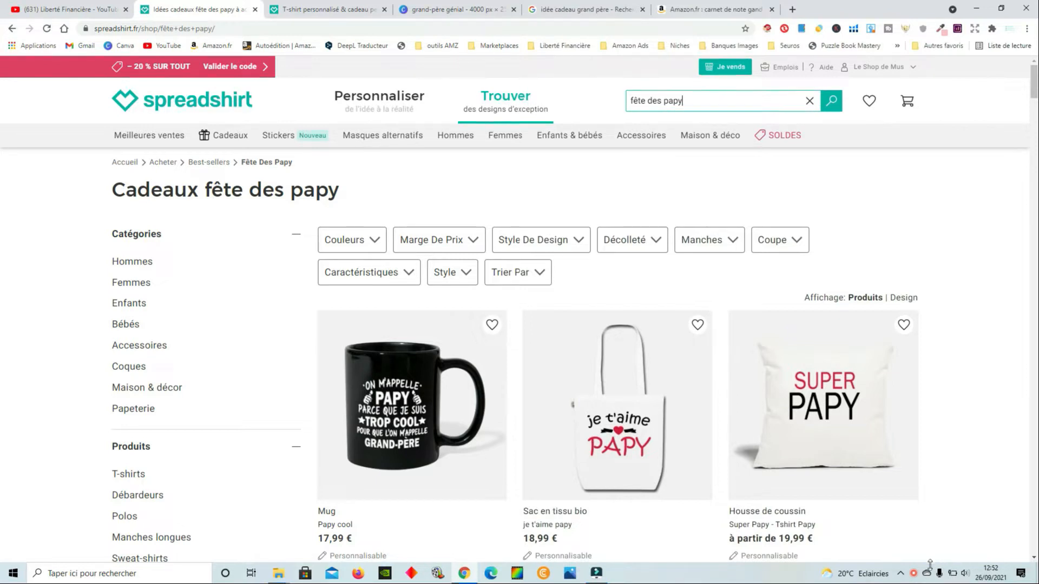
Open the Spreadshirt partner dashboard and examine the account balance, the published design count and the 30-day sales chart.
key(ctrl+Tab)
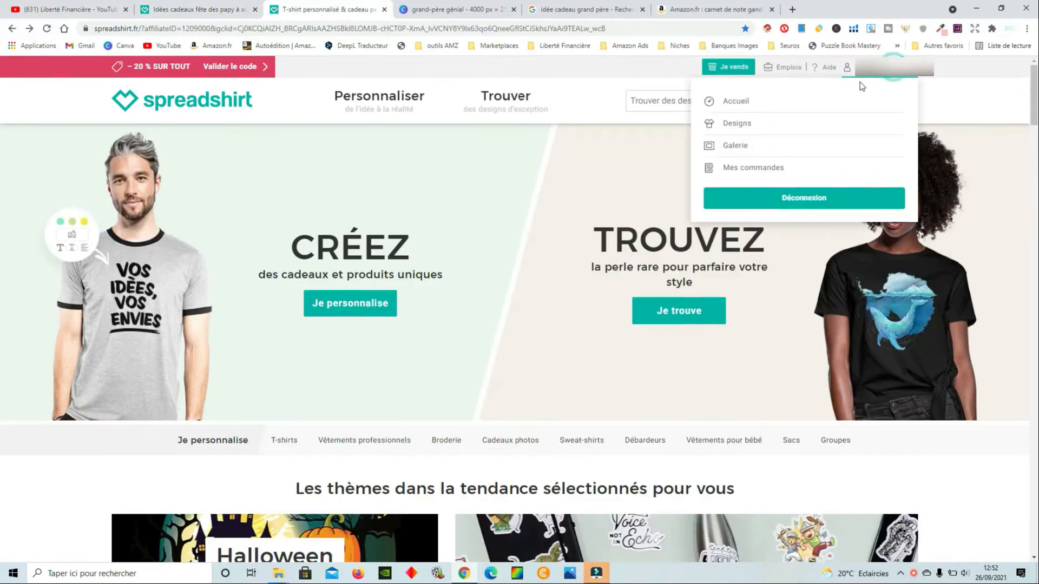
click(736, 101)
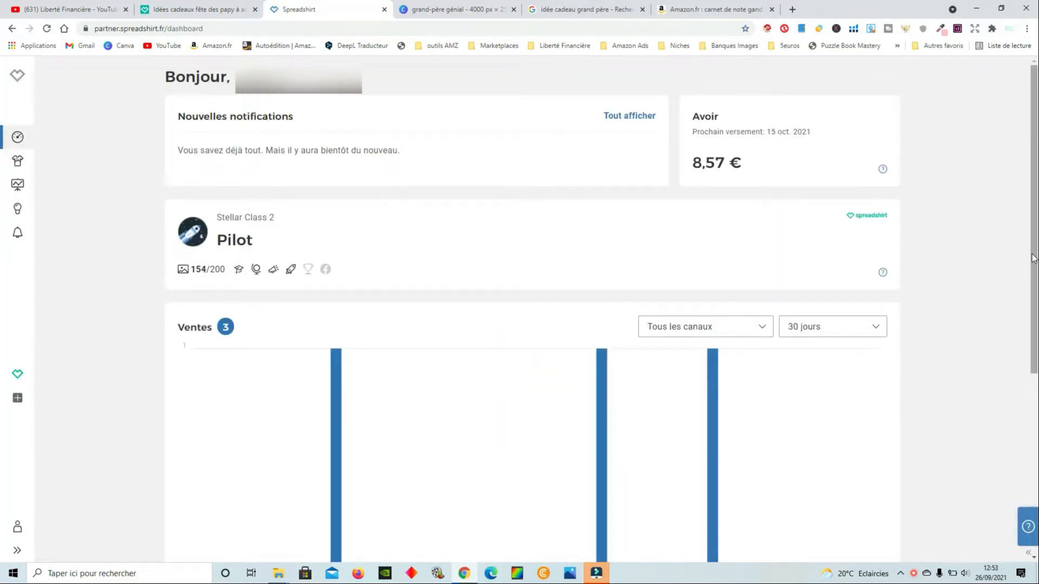
scroll(1034, 258, down, 2)
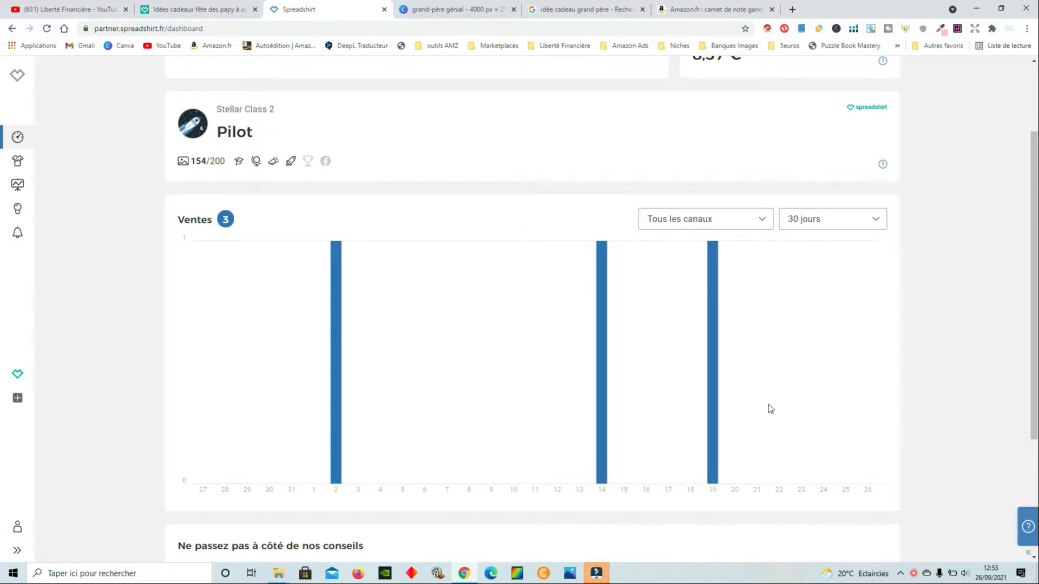
scroll(378, 408, up, 1)
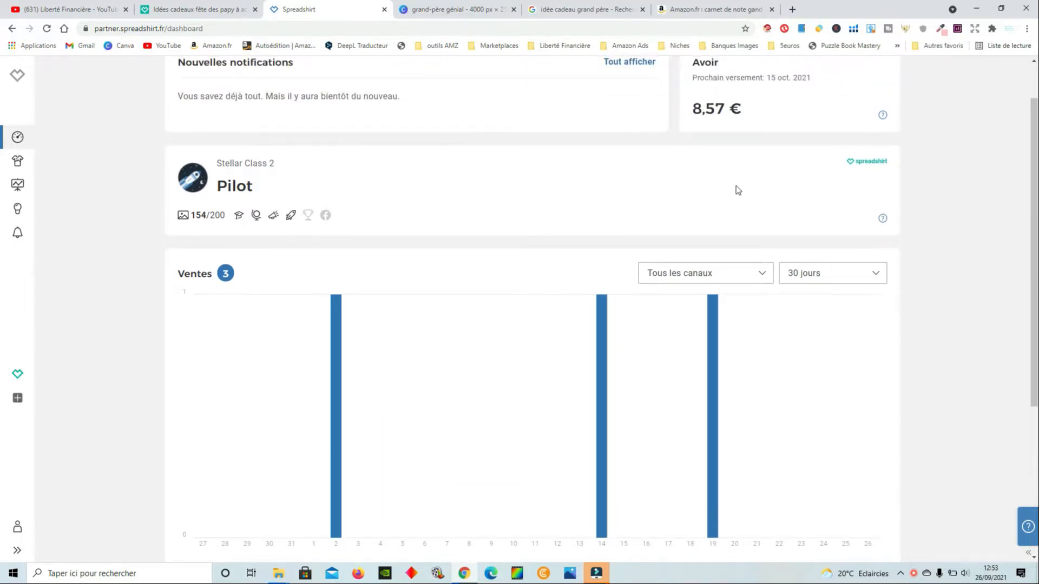
drag(687, 108, 724, 108)
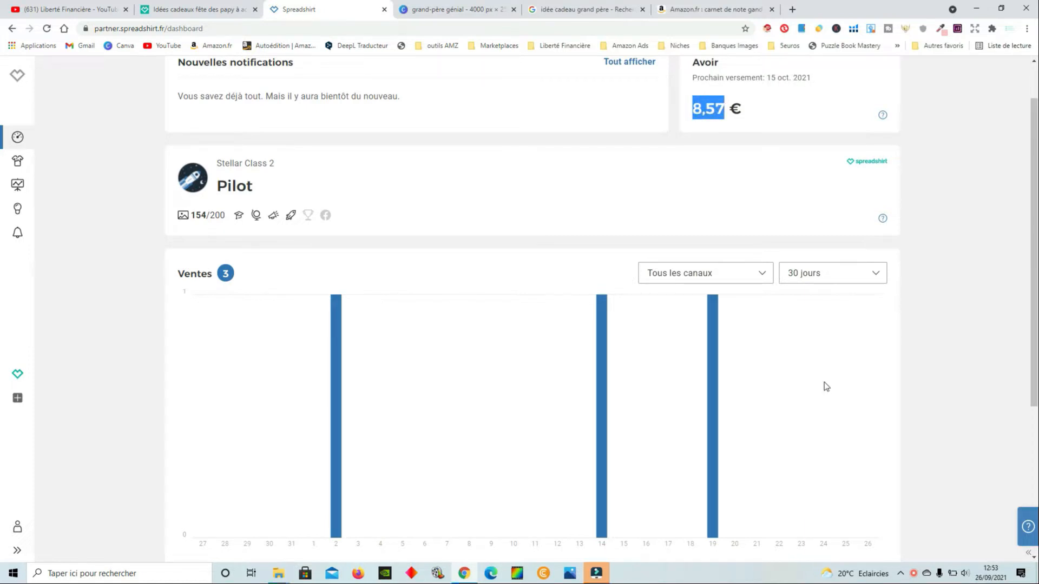
mouse_move(180, 219)
scroll(142, 397, down, 1)
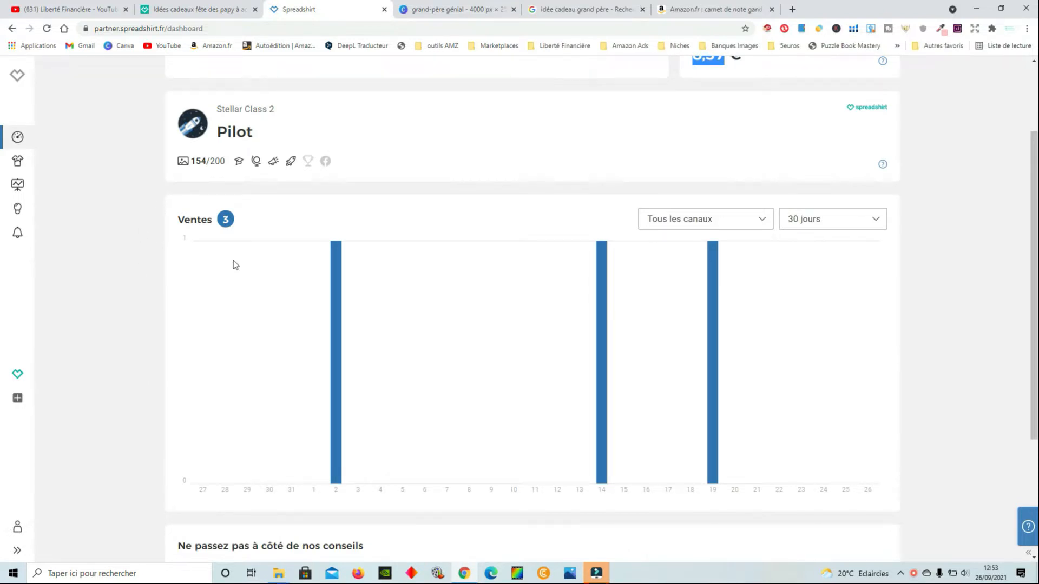
Set the sales chart period to 2021 and examine the sales of the individual months.
click(848, 220)
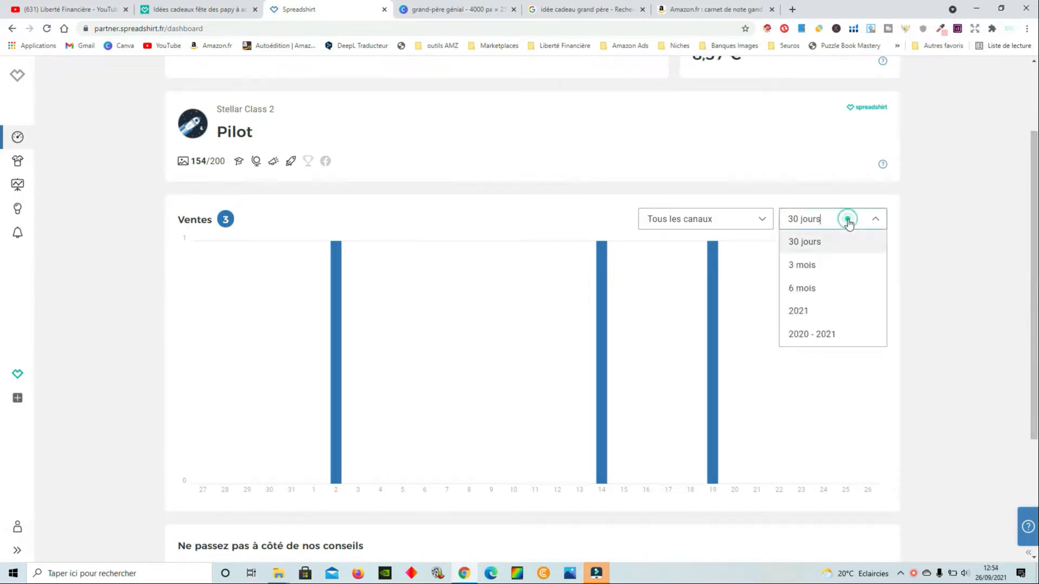
click(818, 310)
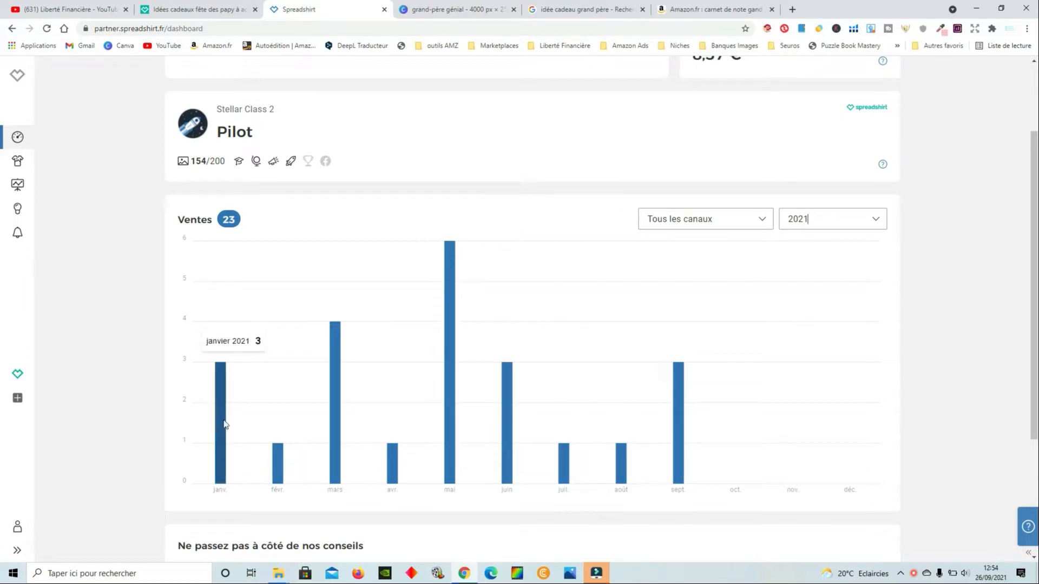
mouse_move(334, 349)
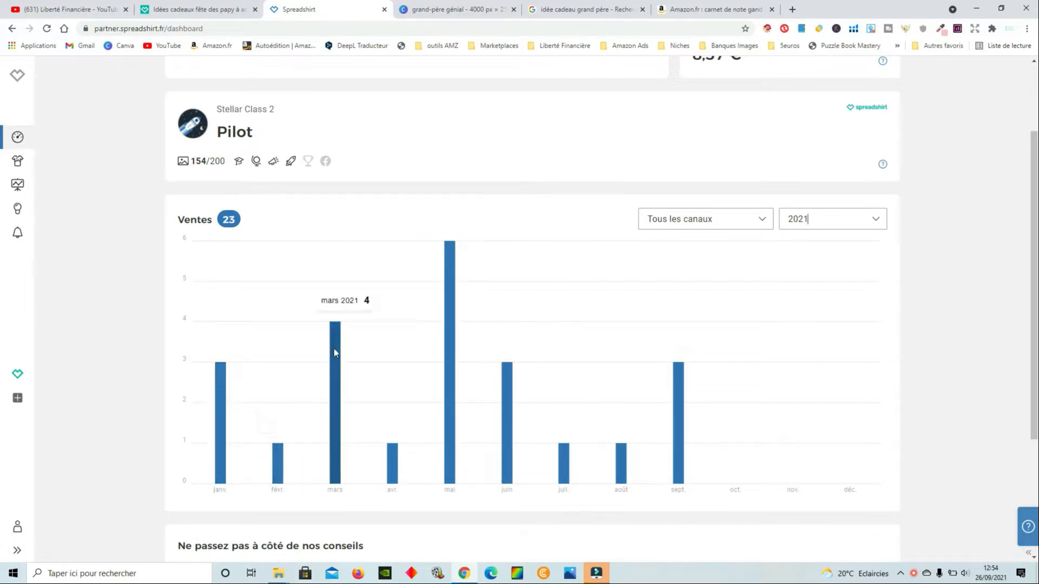
mouse_move(393, 462)
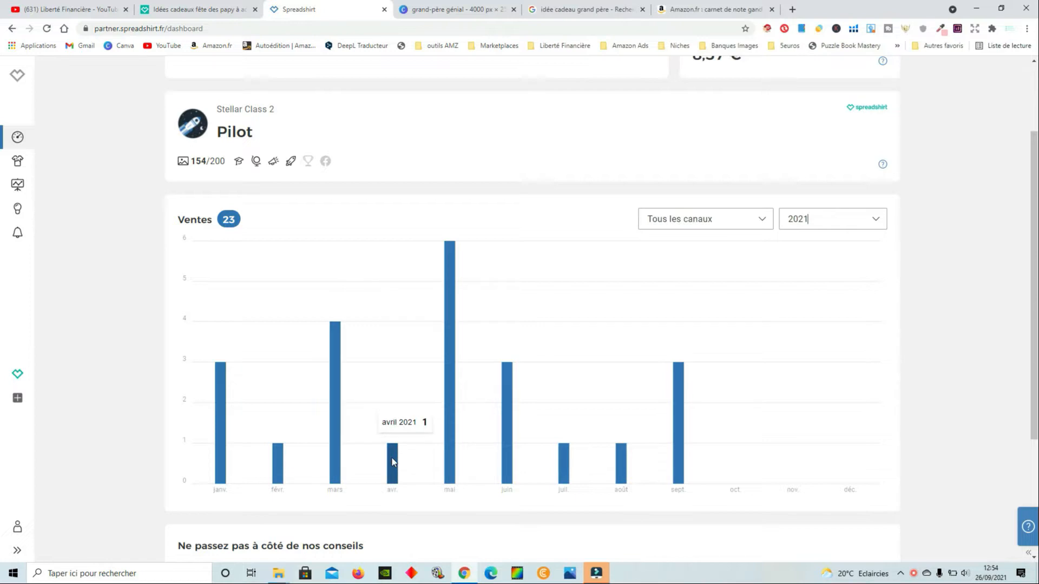
mouse_move(454, 304)
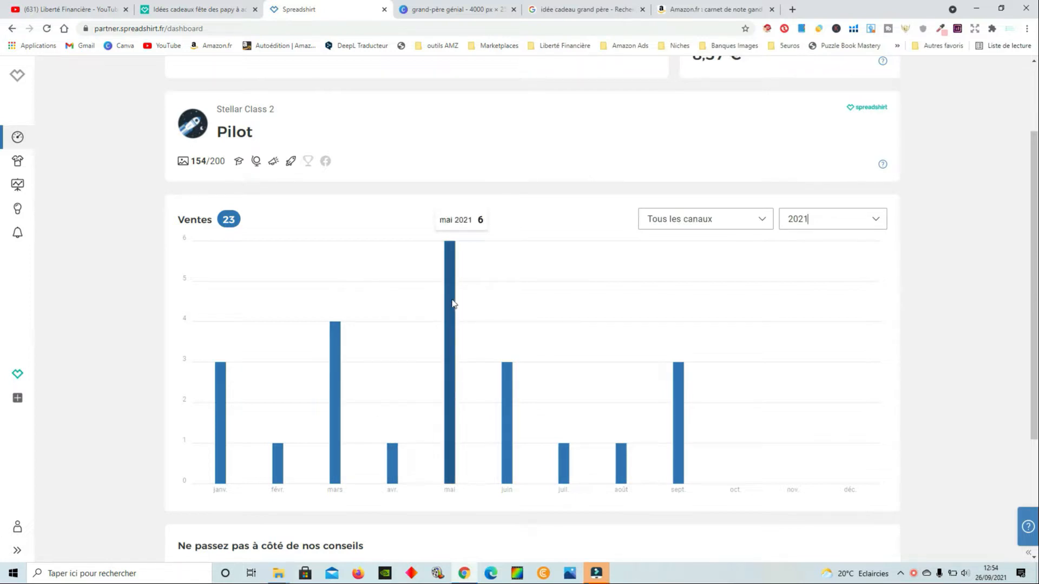
mouse_move(566, 472)
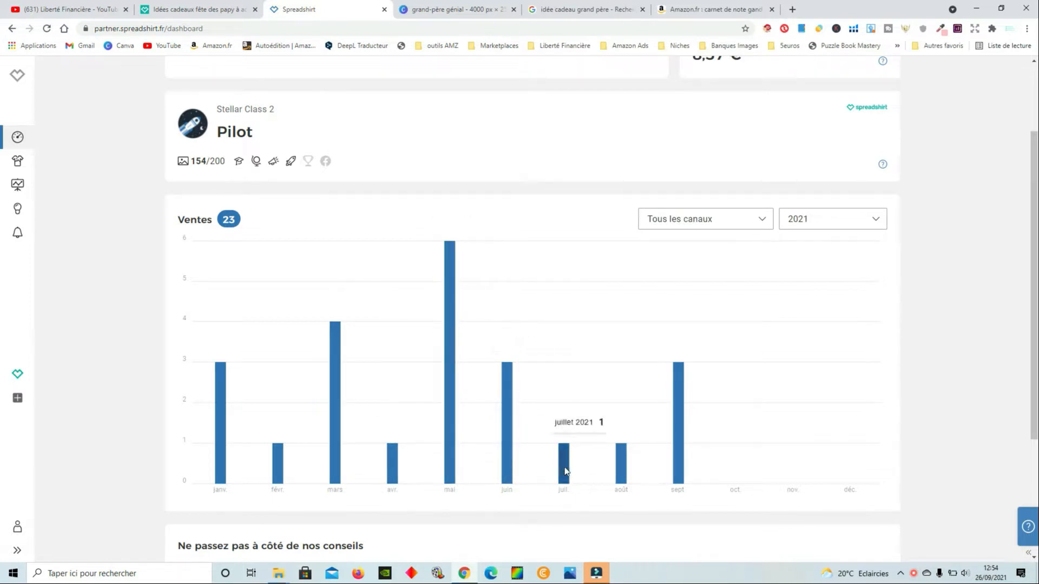
mouse_move(682, 418)
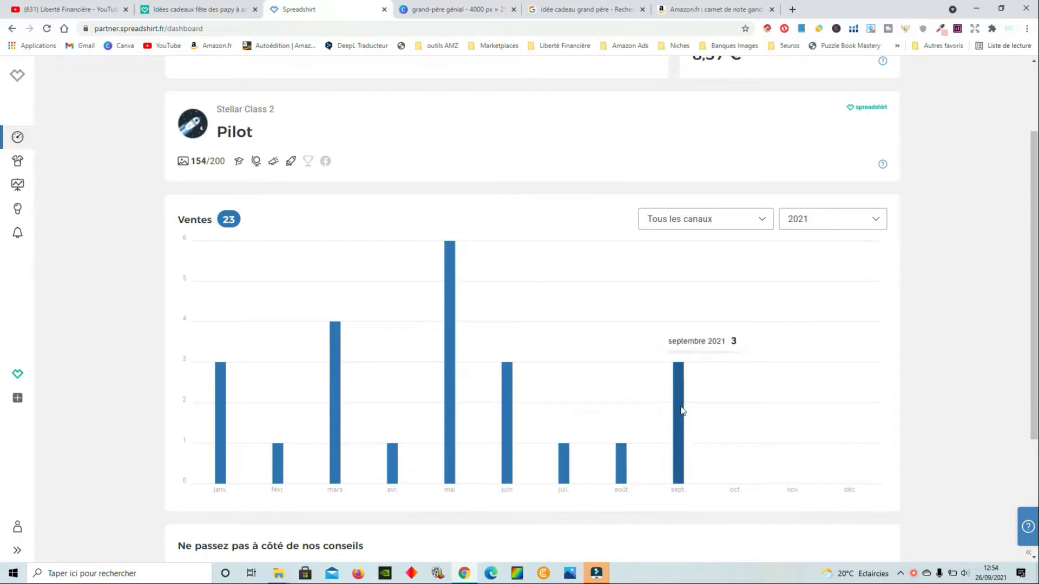
Switch the sales chart to the 2020 - 2021 comparison and examine the monthly differences between the two years.
click(876, 220)
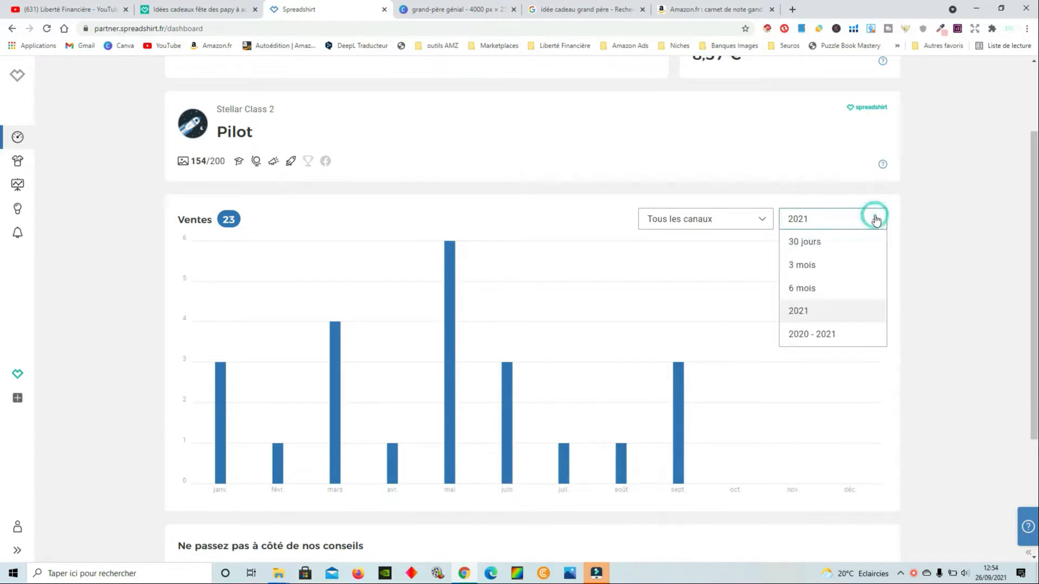
click(840, 339)
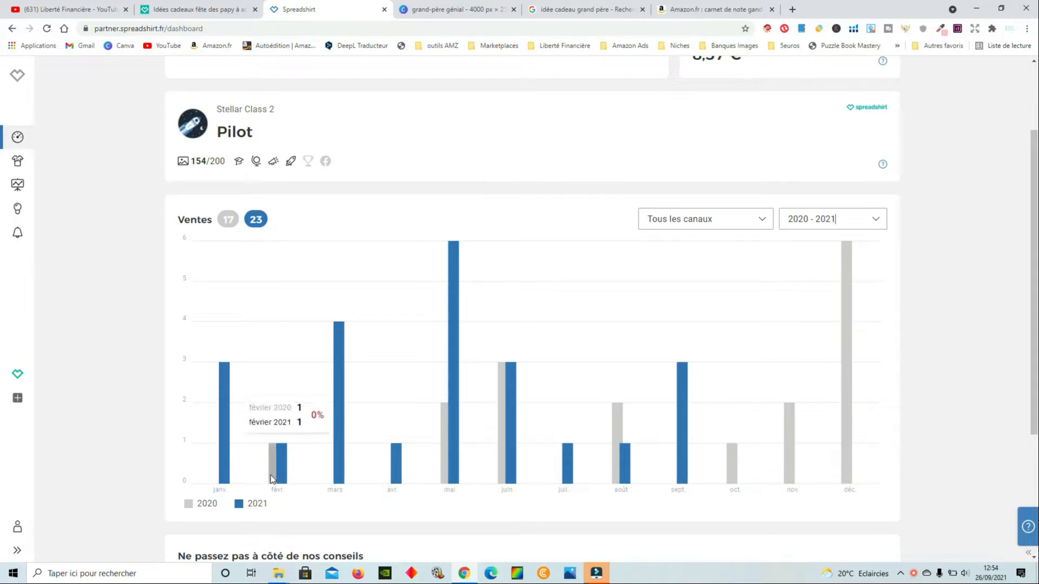
mouse_move(453, 472)
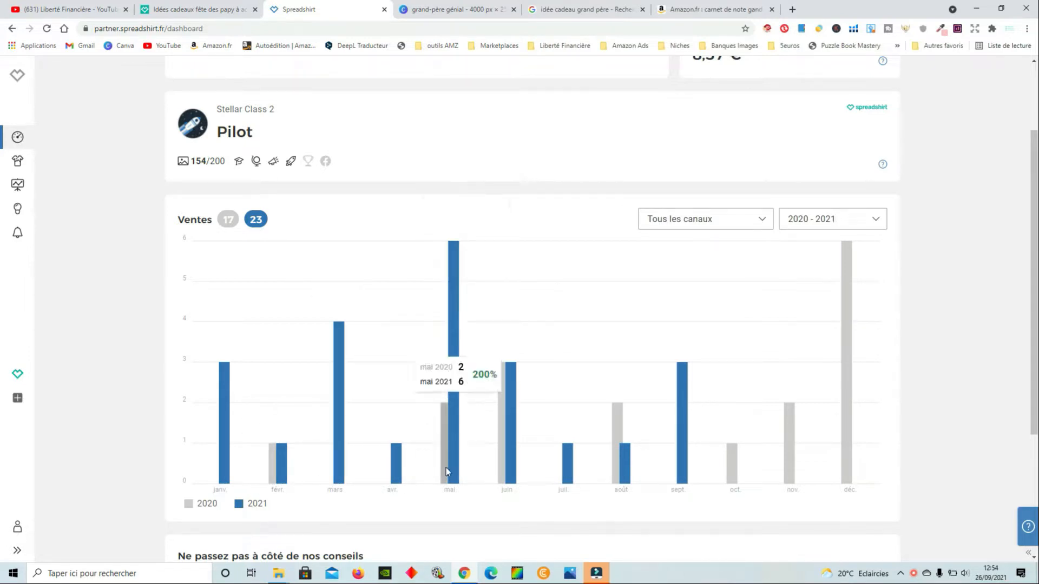
mouse_move(530, 473)
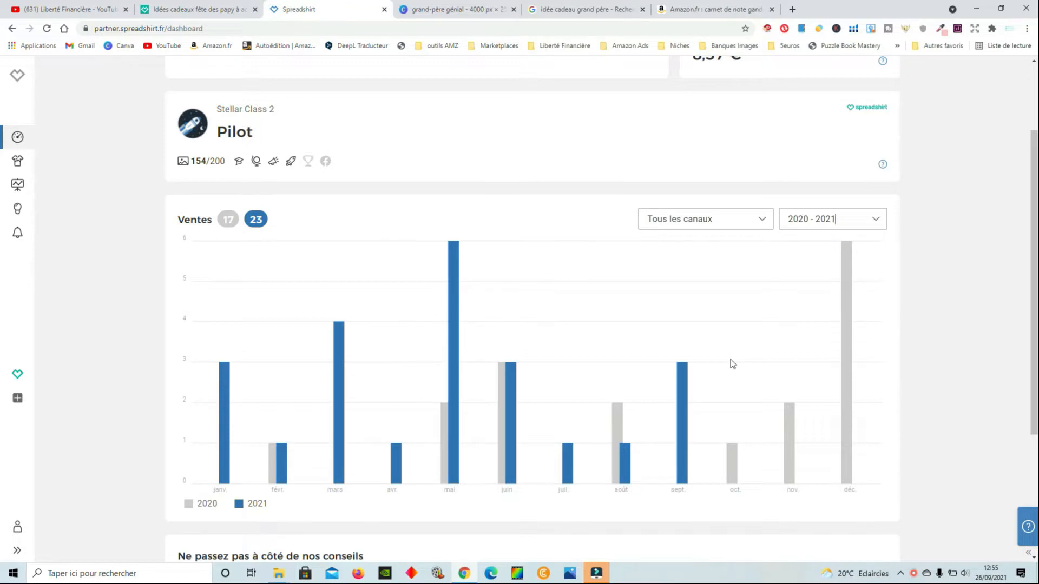
scroll(946, 386, up, 1)
scroll(990, 395, down, 1)
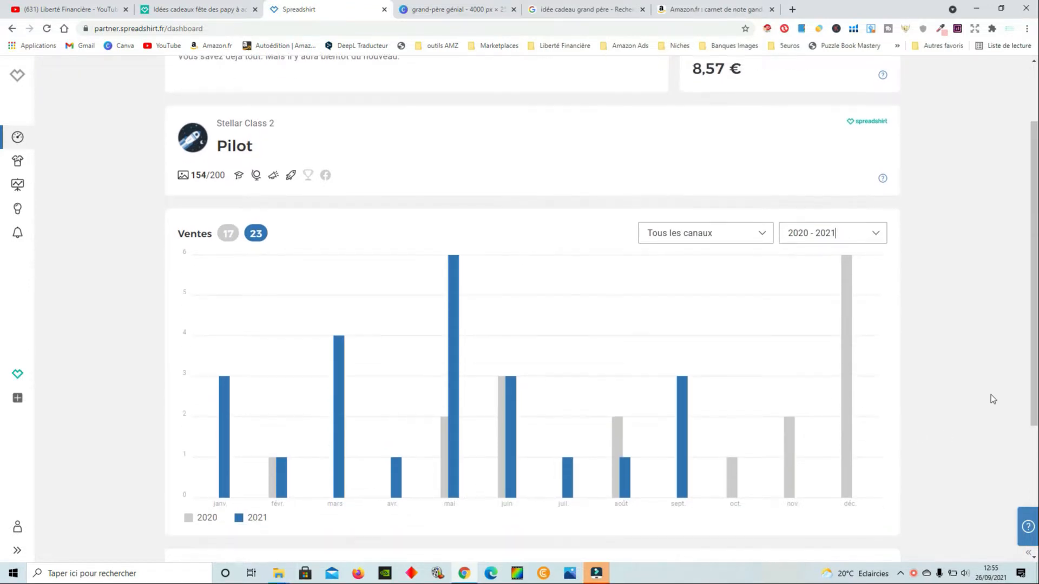
scroll(991, 394, up, 1)
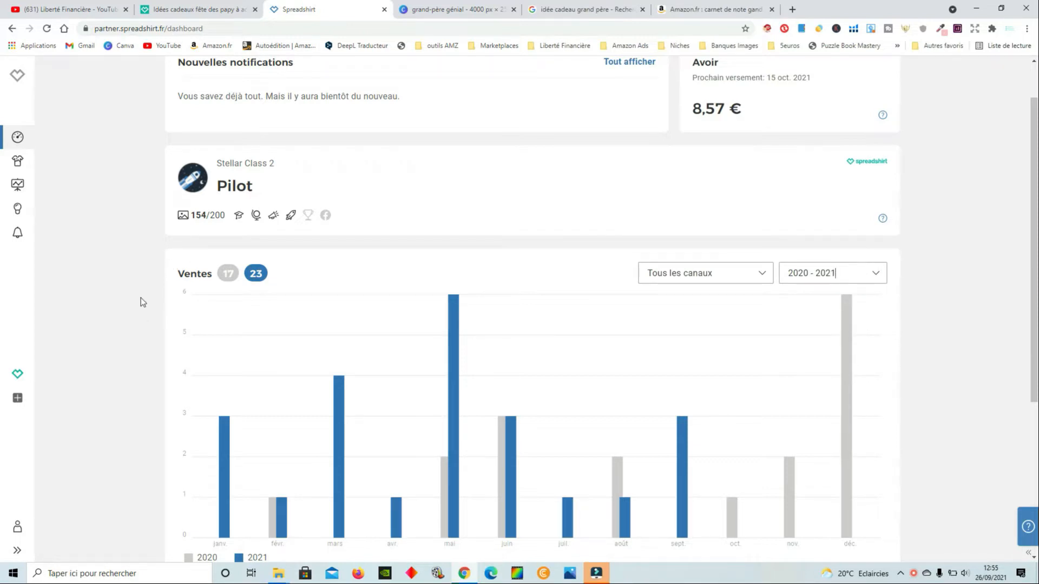
Open the Avoir statistics and examine the design commissions, sales channels and payouts that make up the credit.
mouse_move(212, 211)
click(18, 186)
scroll(967, 320, down, 2)
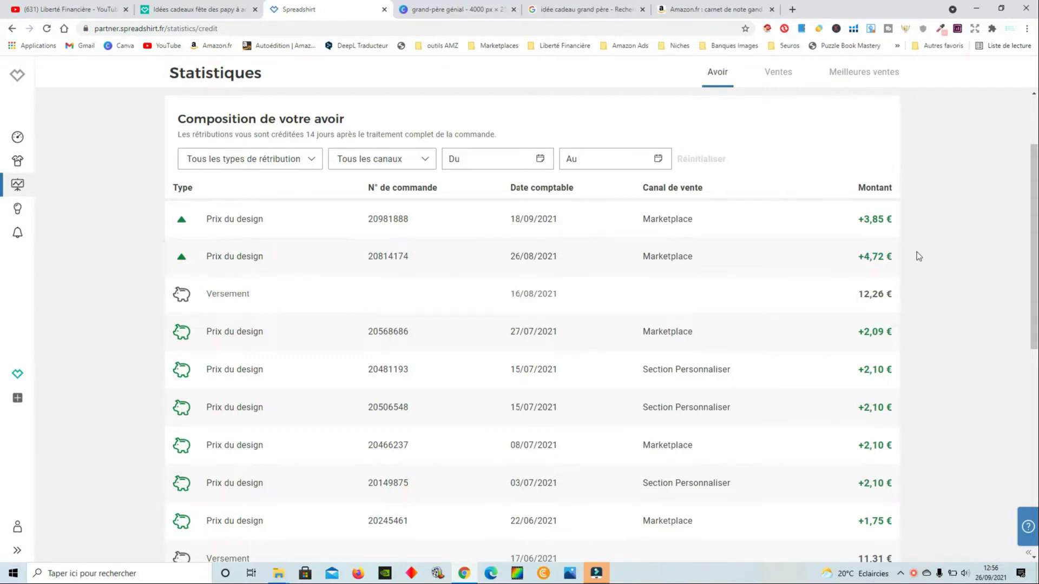
scroll(756, 309, down, 1)
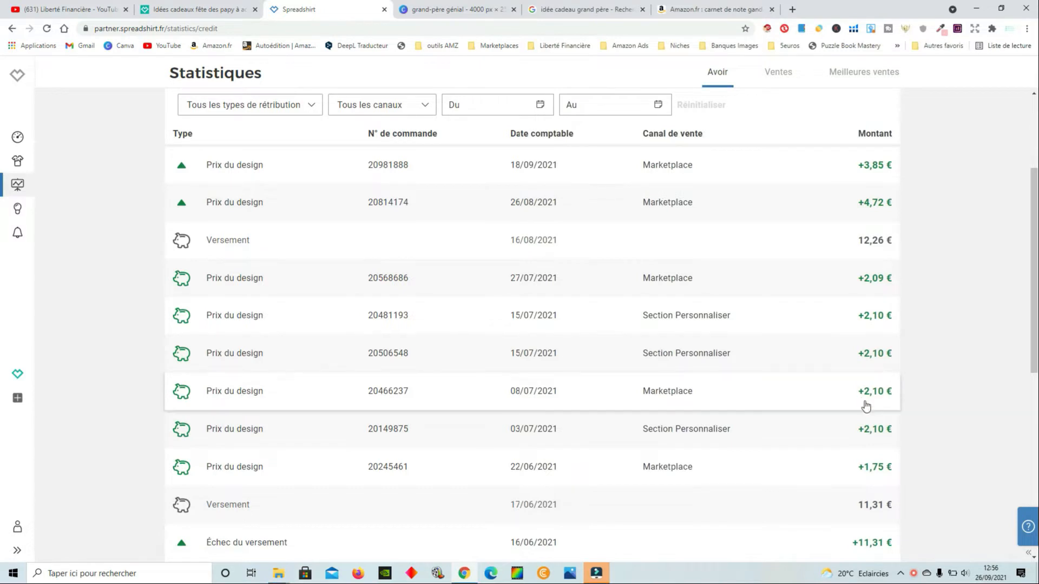
scroll(920, 409, down, 1)
scroll(939, 410, down, 1)
scroll(909, 339, down, 1)
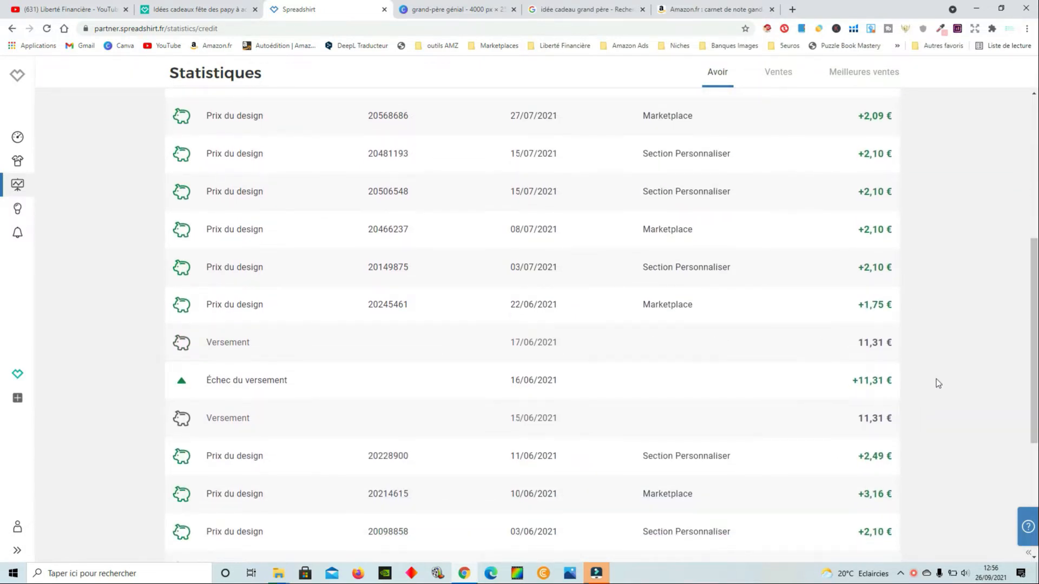
scroll(1012, 368, down, 3)
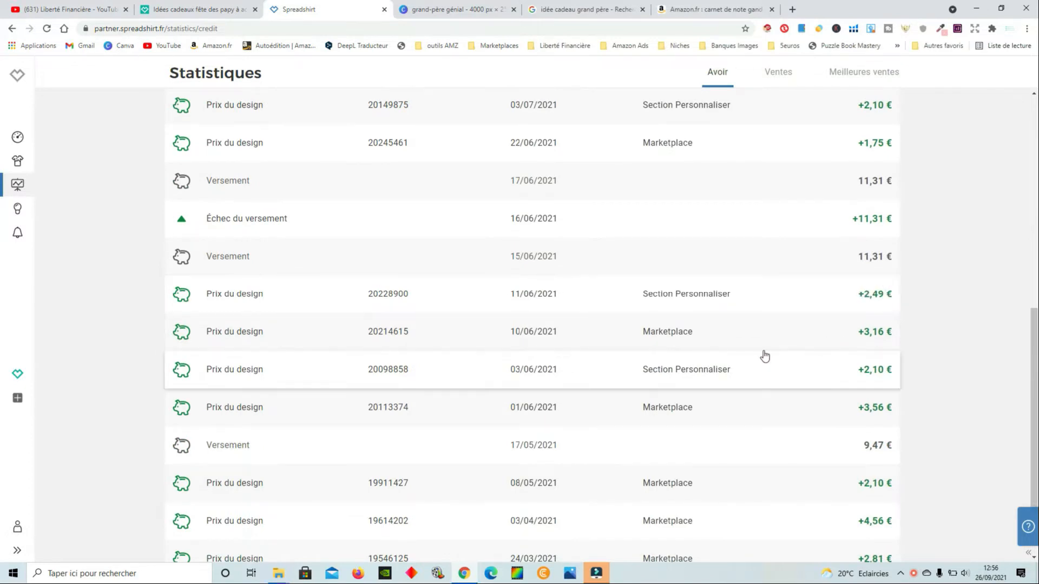
scroll(945, 407, up, 4)
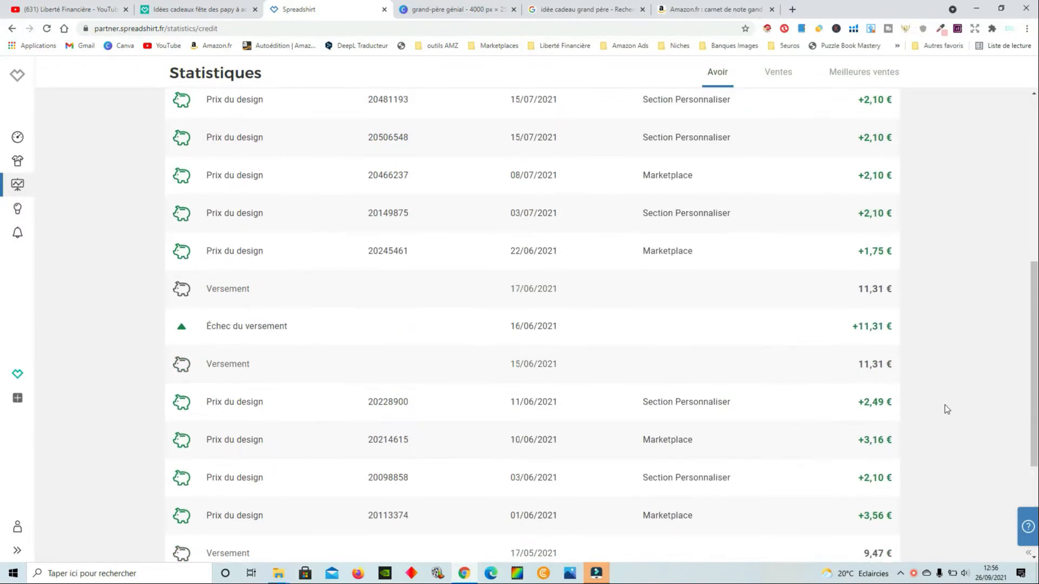
scroll(945, 405, up, 2)
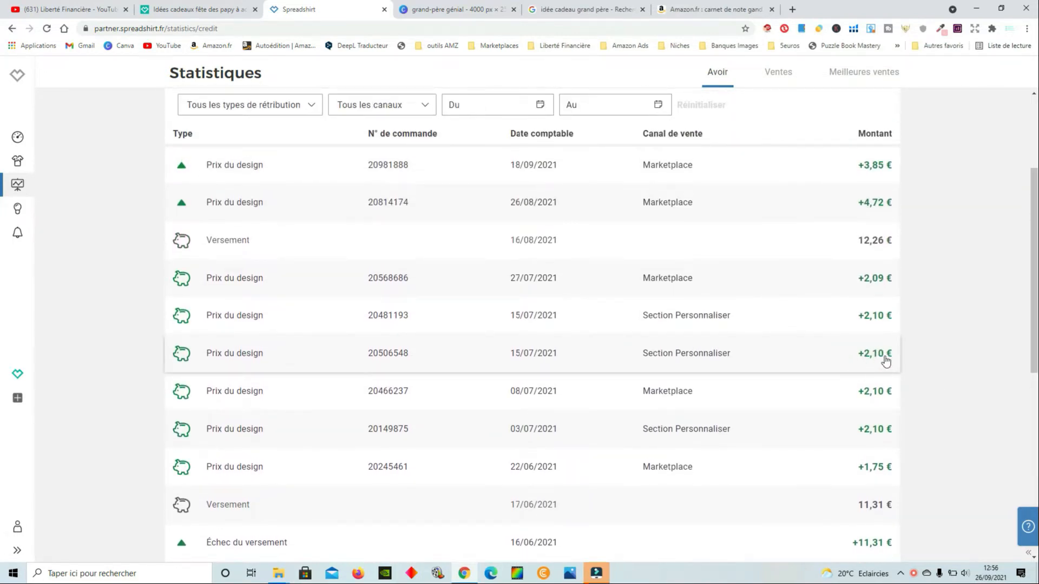
scroll(888, 362, up, 1)
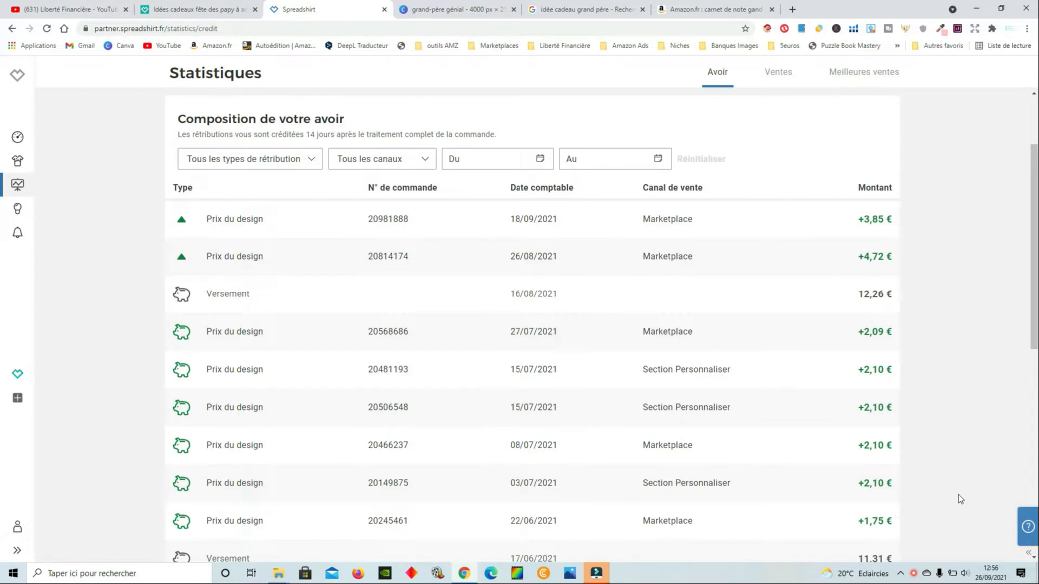
scroll(959, 498, up, 2)
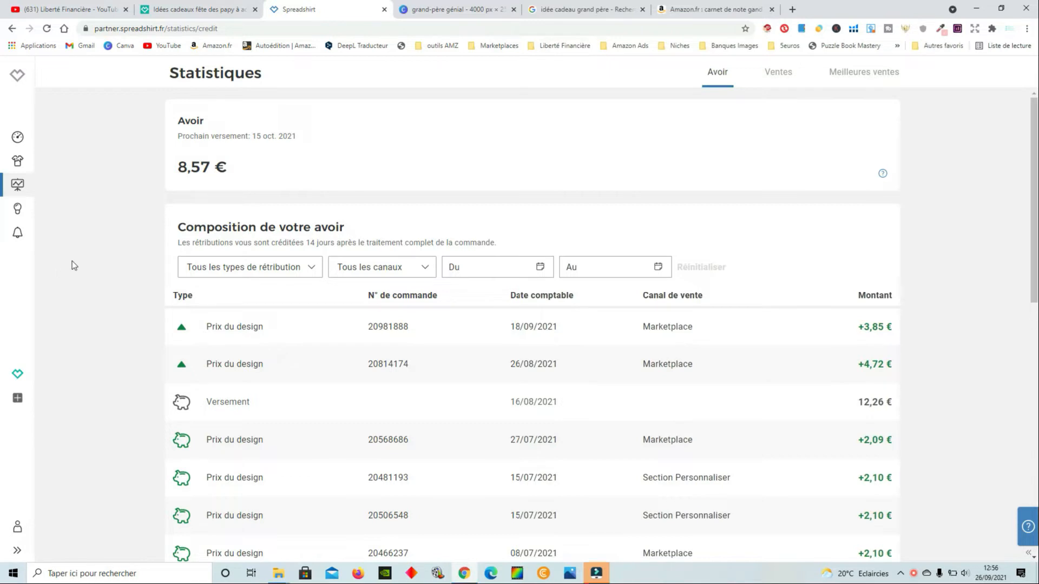
Open the Designs overview and import the file "grand-père génial.png" as a new design.
key(ctrl+Tab)
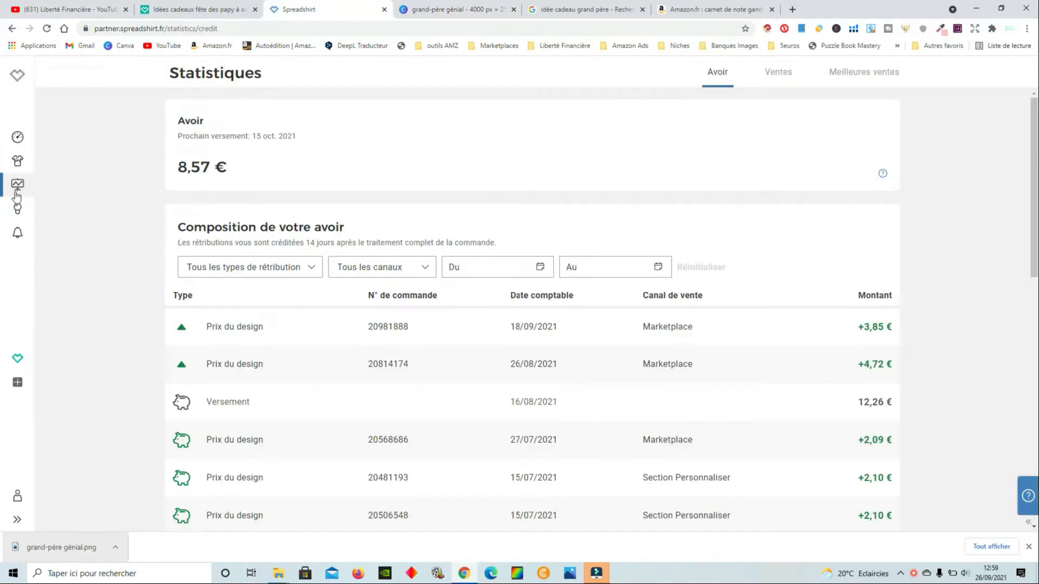
click(20, 162)
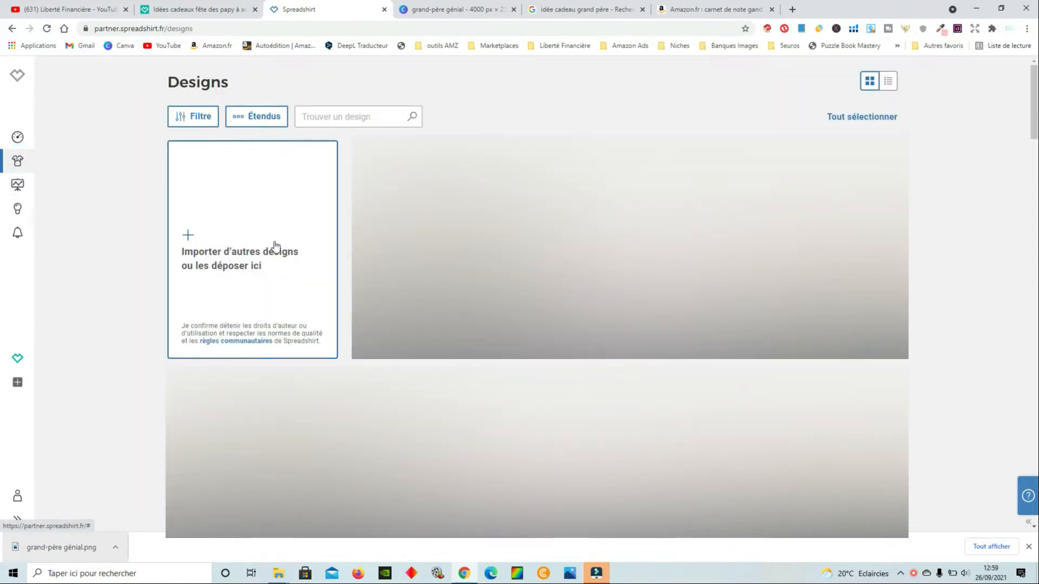
click(243, 241)
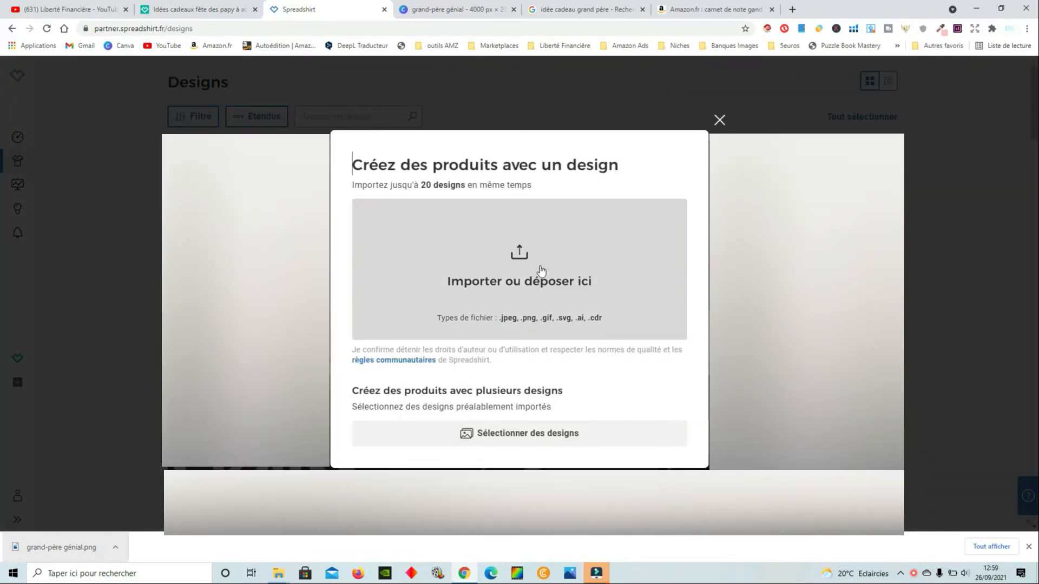
drag(541, 269, 563, 278)
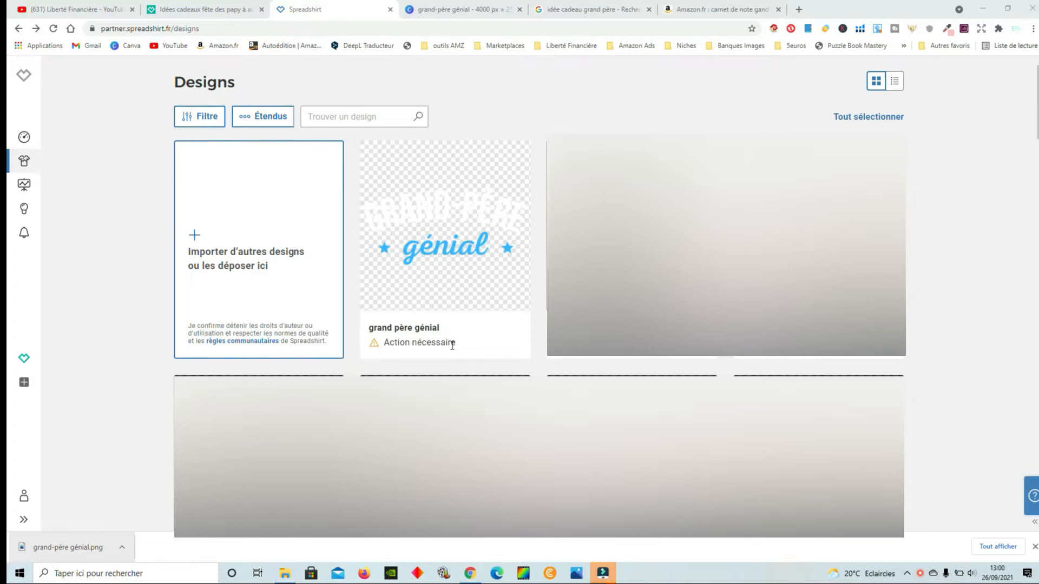
Open the imported "grand père génial" design and accept its Version optimisée.
click(446, 227)
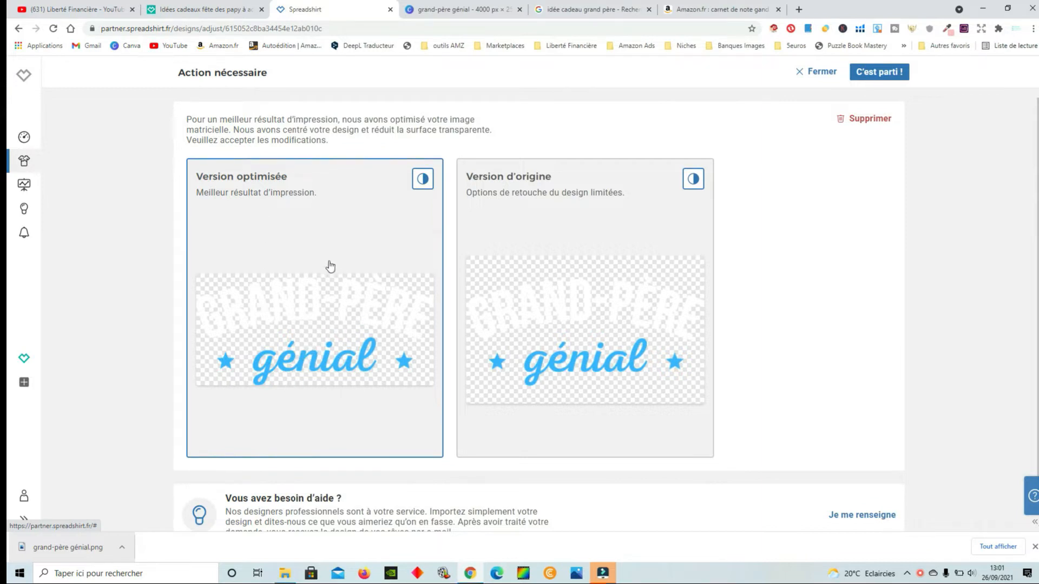
click(315, 329)
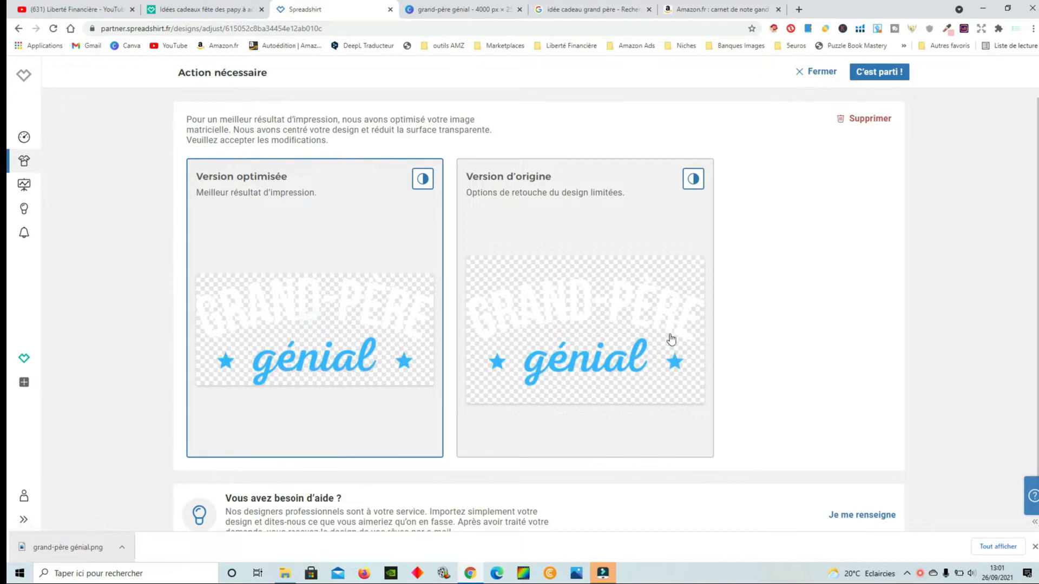
click(890, 71)
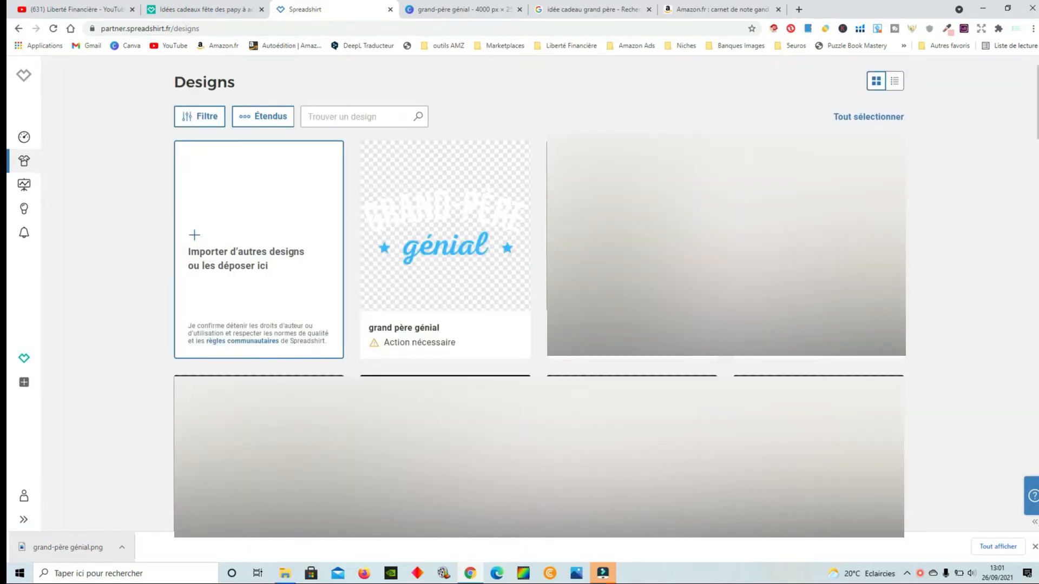
click(462, 282)
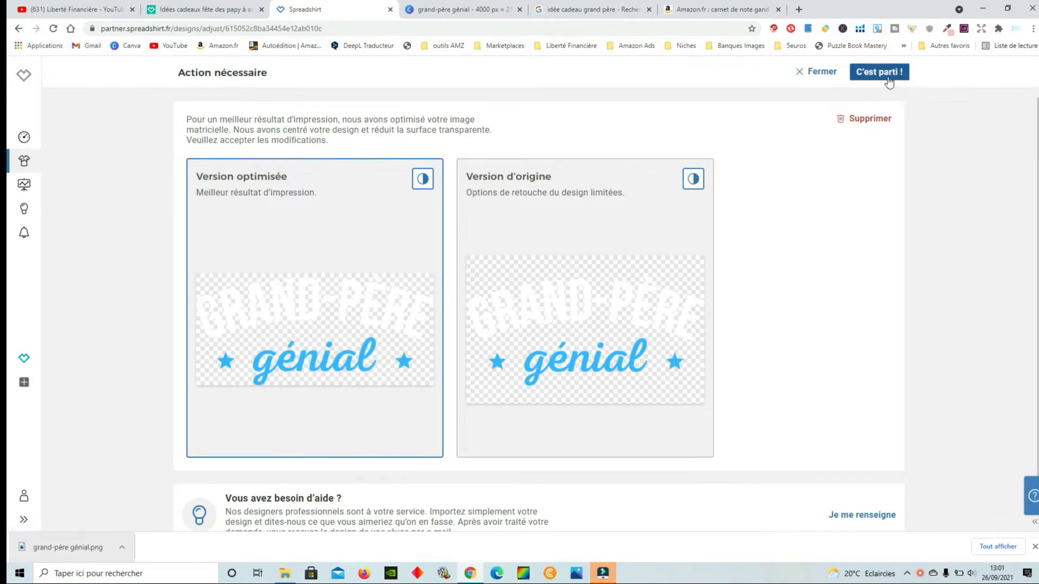
click(571, 235)
click(871, 116)
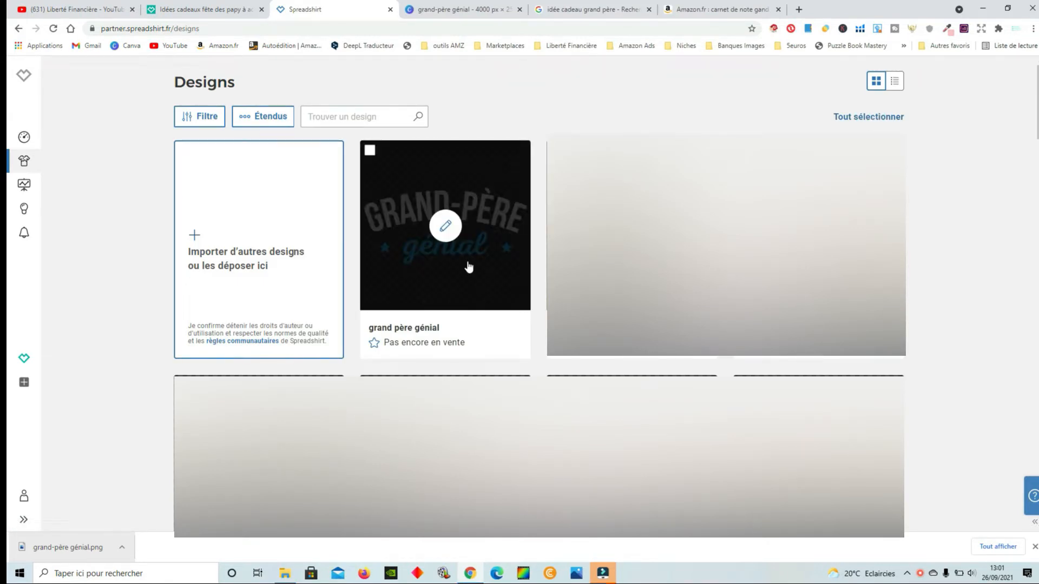
Open the "grand père génial" design for product customisation, review the selected products and open the Modèles de produits.
click(453, 318)
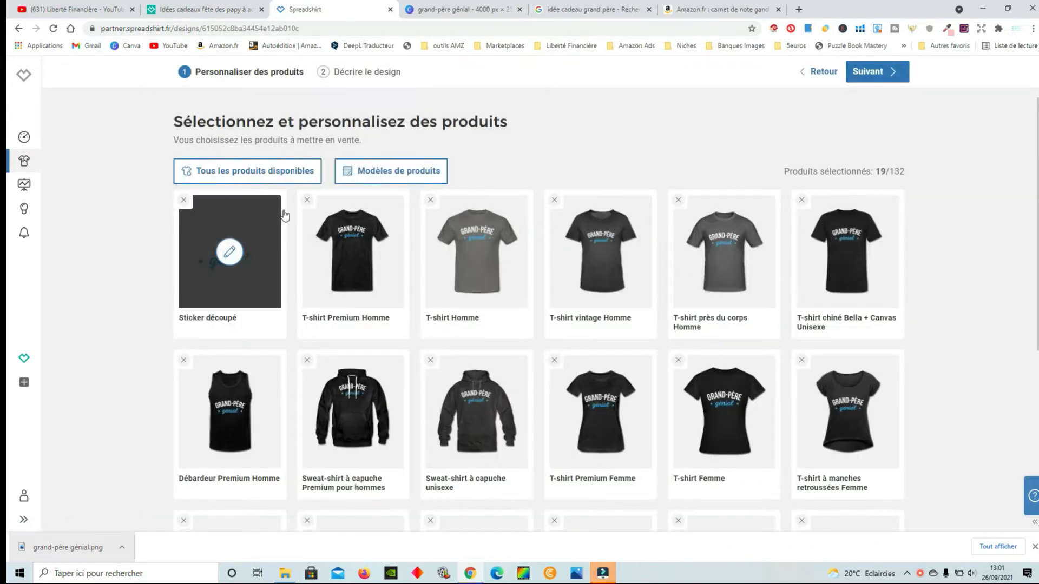
scroll(399, 237, down, 1)
scroll(431, 280, down, 4)
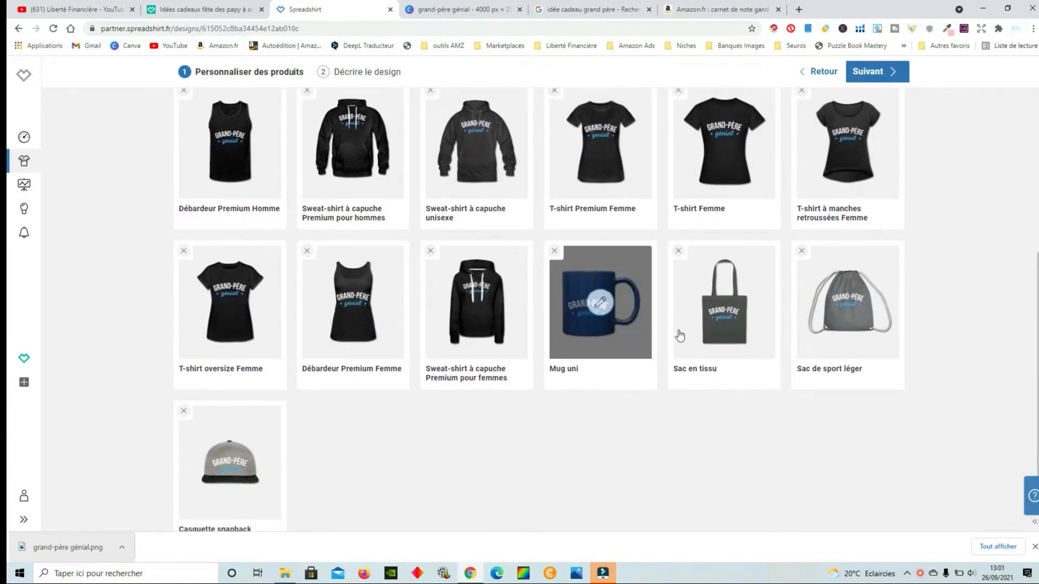
scroll(681, 305, up, 2)
scroll(681, 305, up, 2)
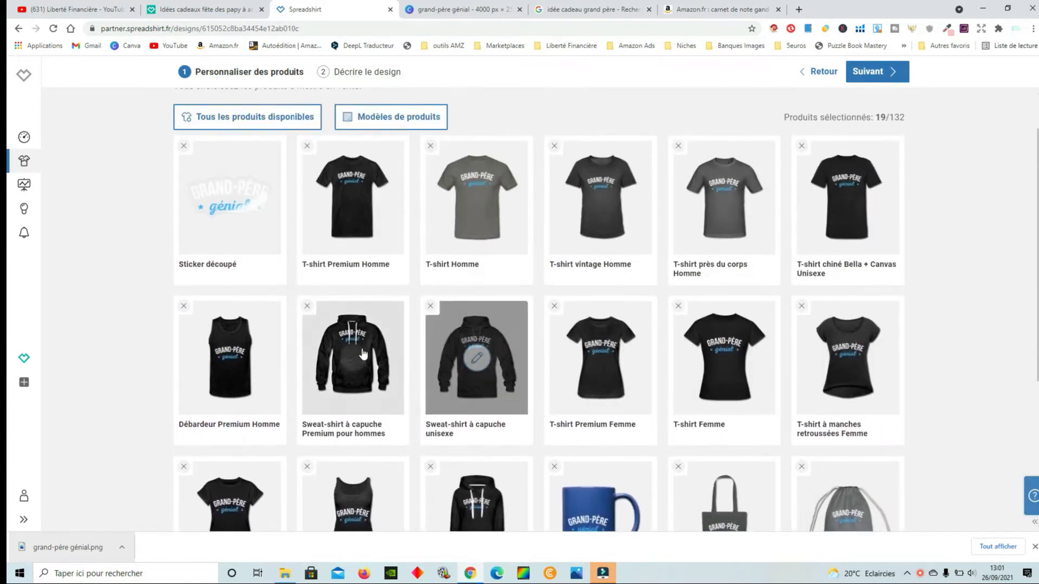
scroll(256, 178, up, 1)
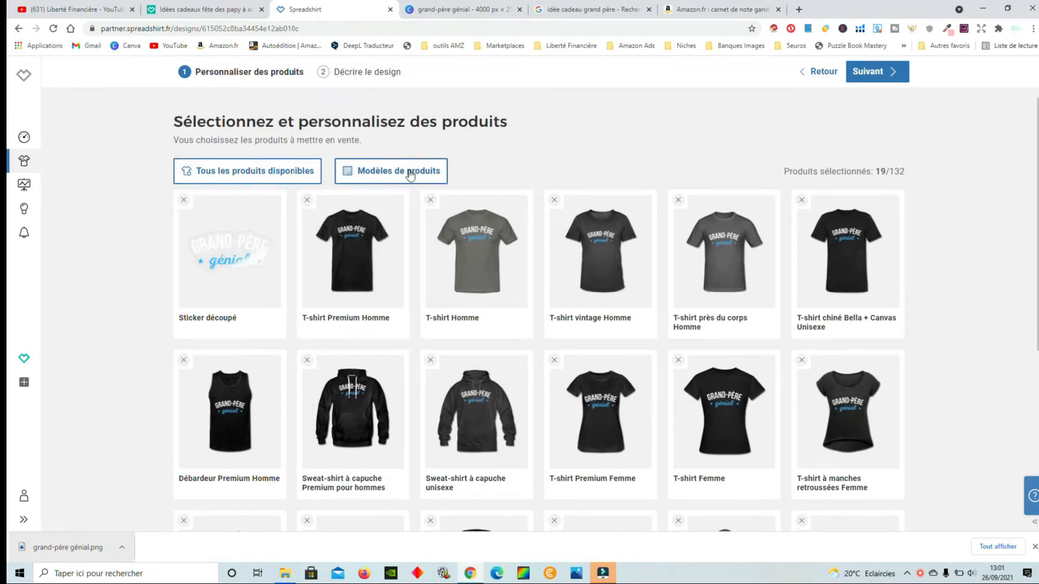
click(382, 172)
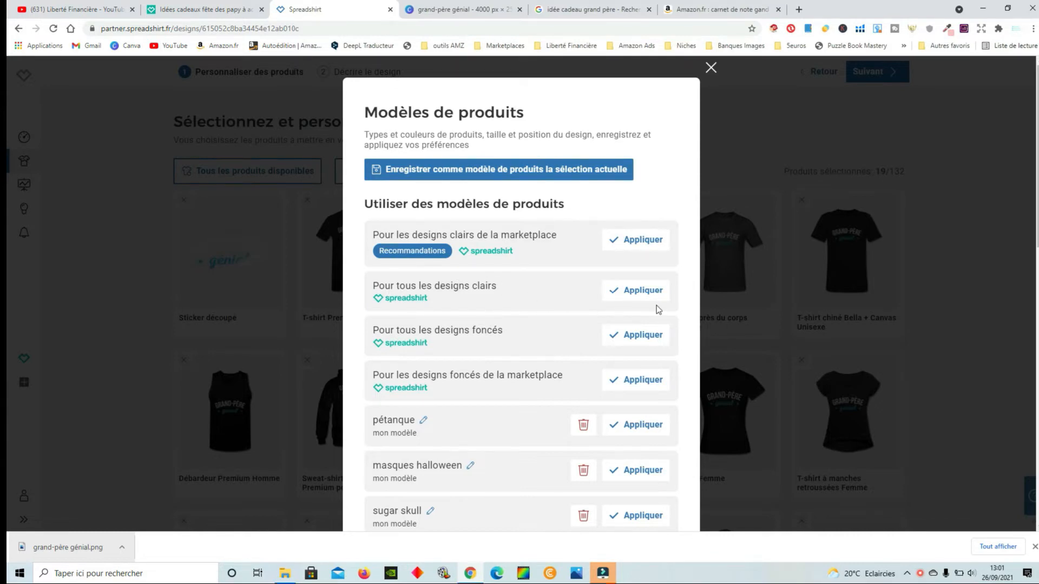
Apply the "Pour tous les designs clairs" product template and look through the products it selects.
click(642, 291)
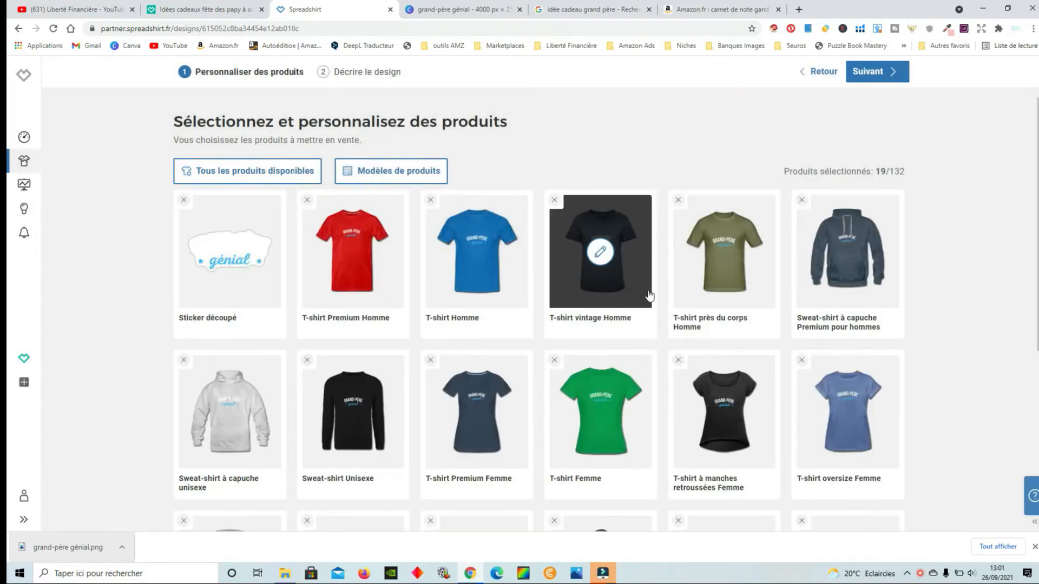
scroll(812, 276, down, 5)
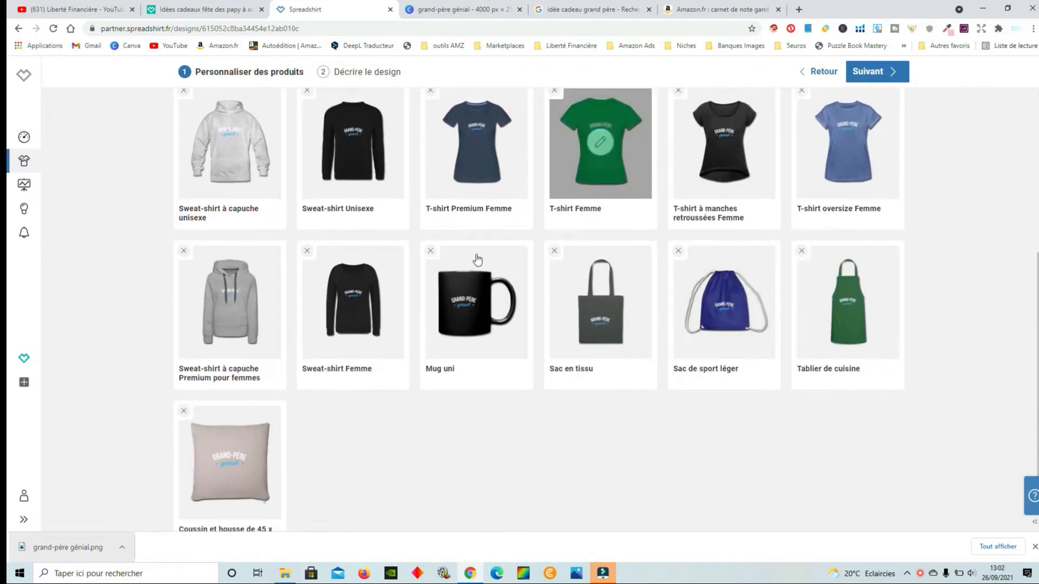
scroll(475, 262, up, 5)
Try the "Pour les designs foncés de la marketplace" product template and look through its product selection.
click(387, 172)
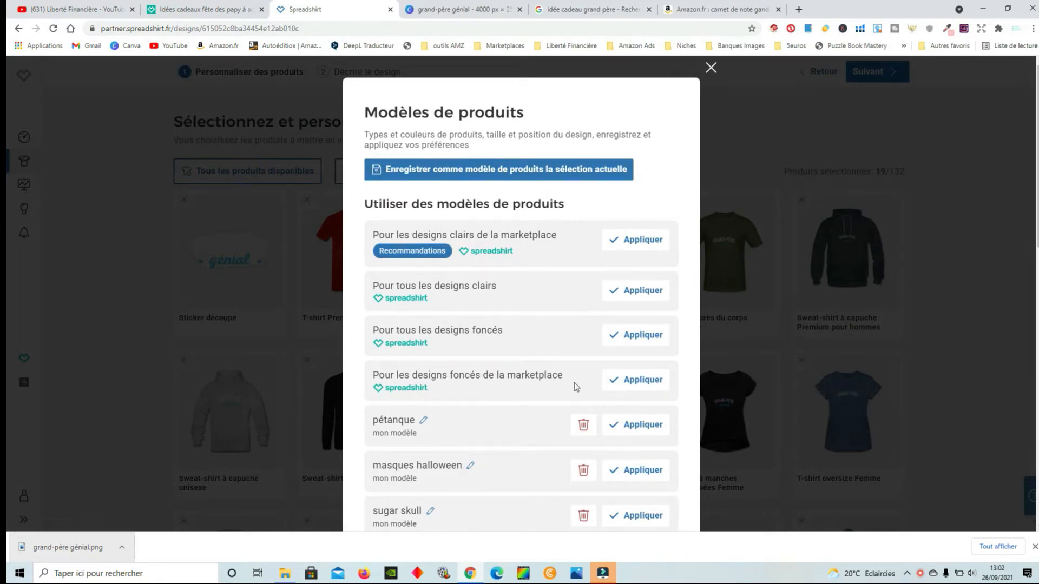
click(643, 380)
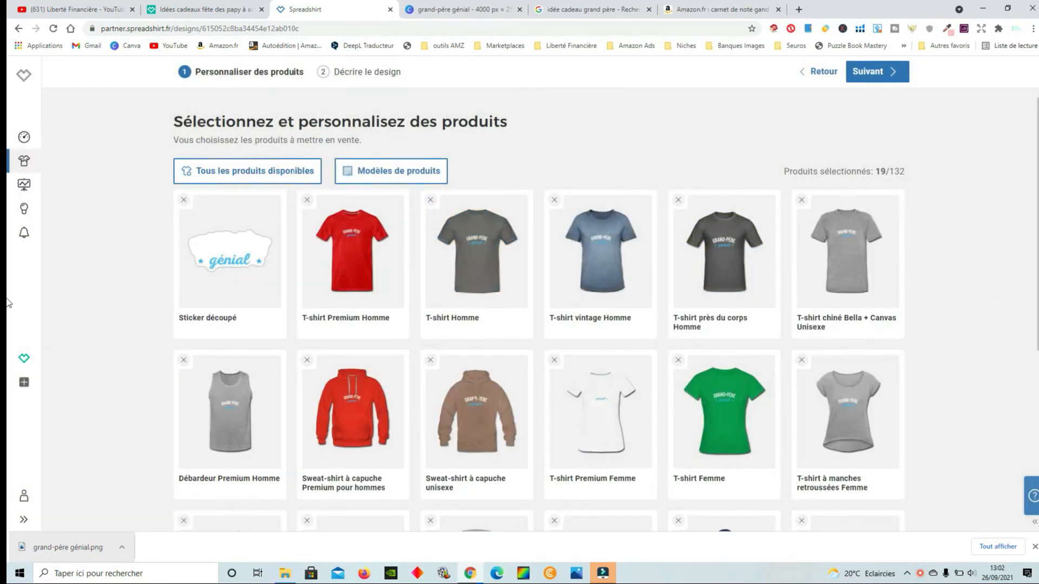
scroll(7, 338, down, 1)
scroll(7, 338, down, 3)
scroll(352, 303, down, 2)
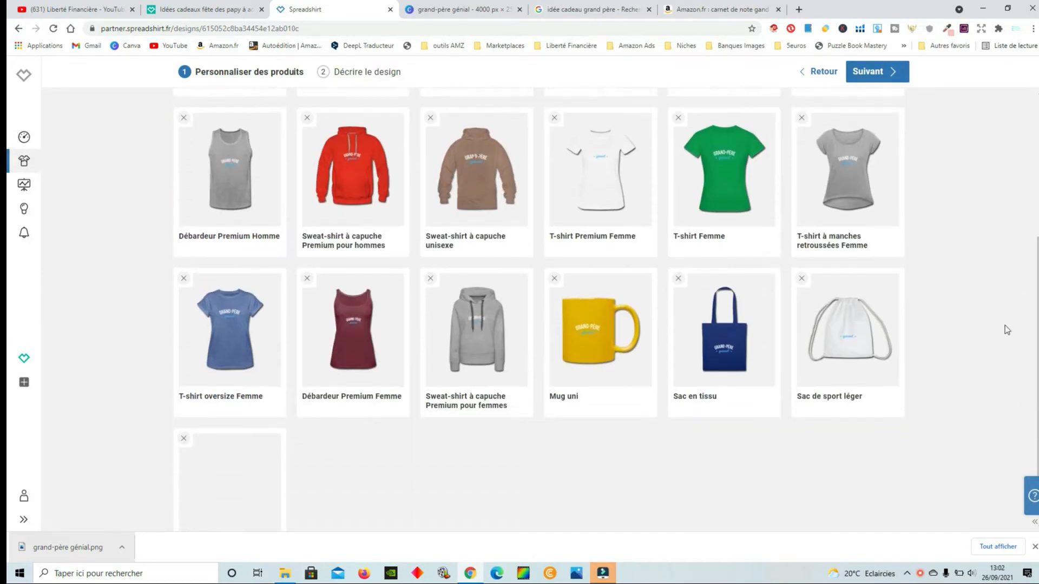
scroll(378, 314, up, 6)
Reopen the product templates and apply "Pour tous les designs clairs" to the design.
click(380, 174)
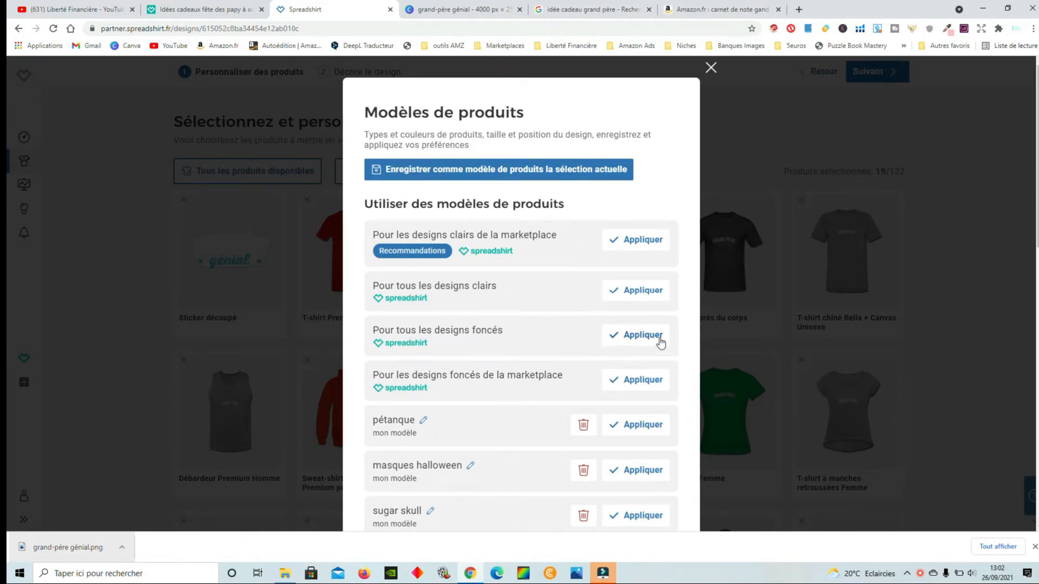
click(649, 282)
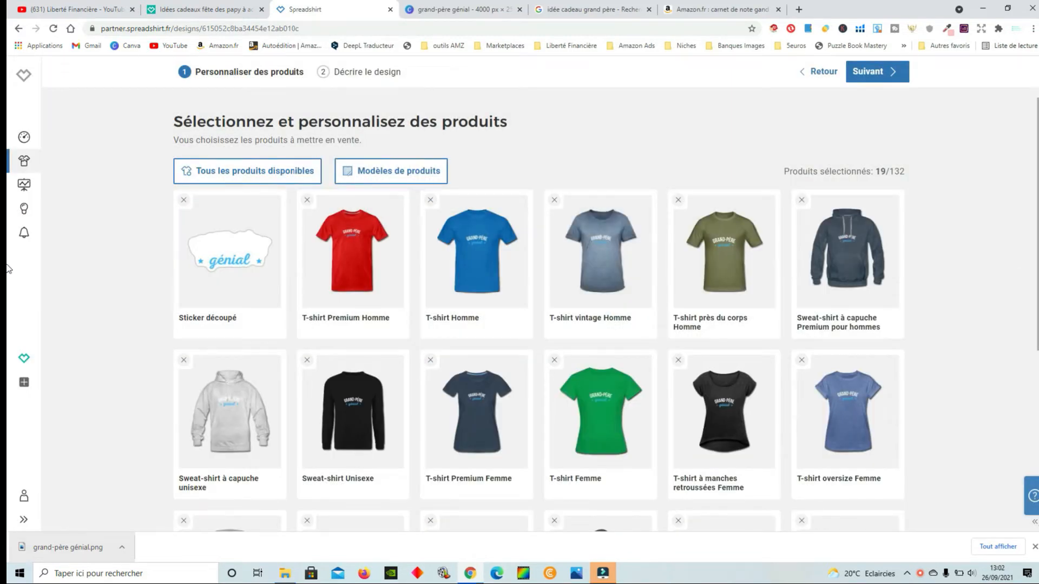
scroll(796, 363, down, 2)
scroll(796, 364, up, 2)
Remove all the women's products from the selection: both Femme sweatshirts and the Premium, standard, manches retroussées and oversize Femme T-shirts.
scroll(795, 363, down, 4)
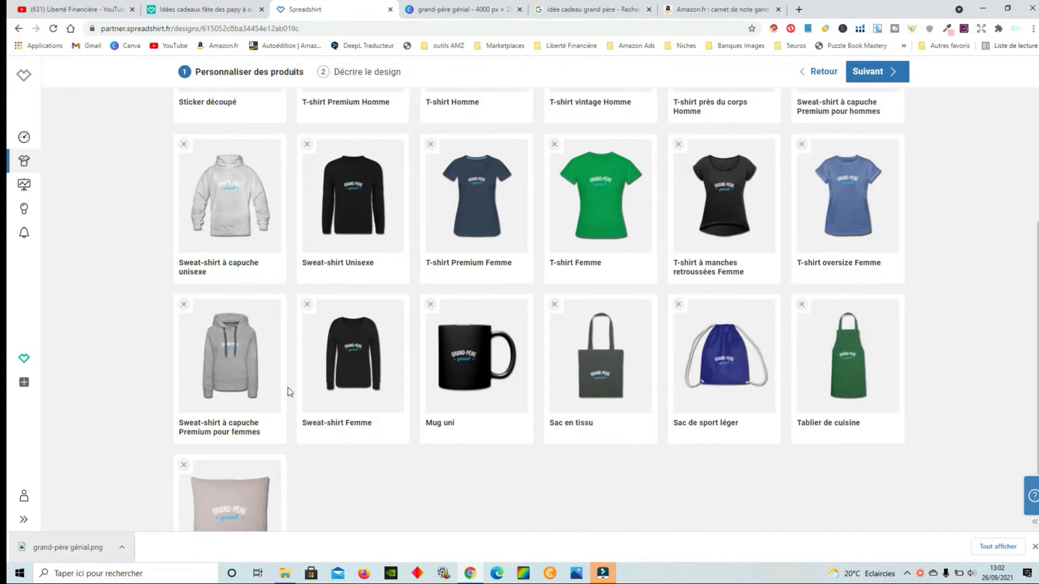
click(183, 304)
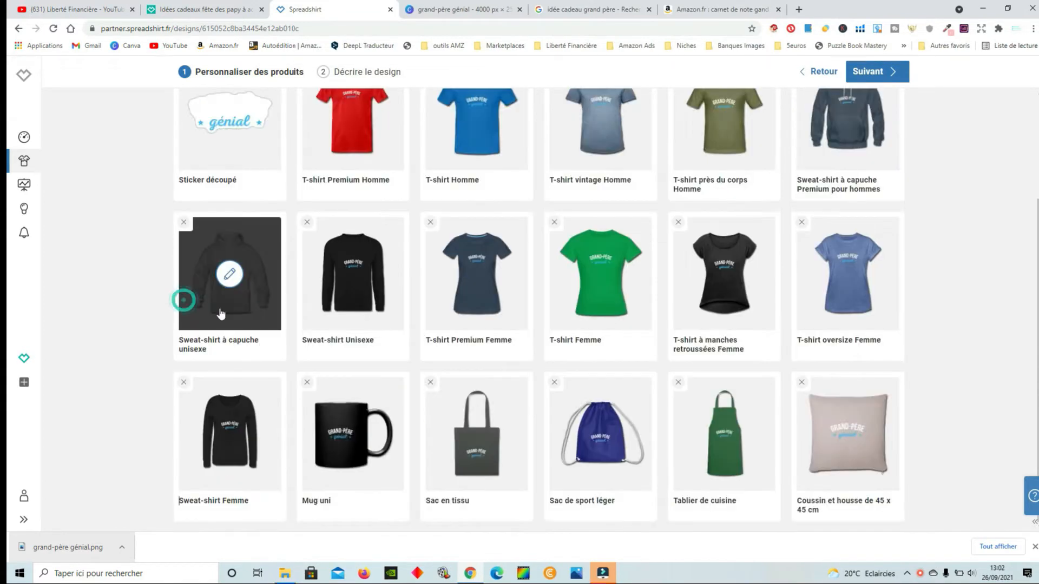
click(185, 383)
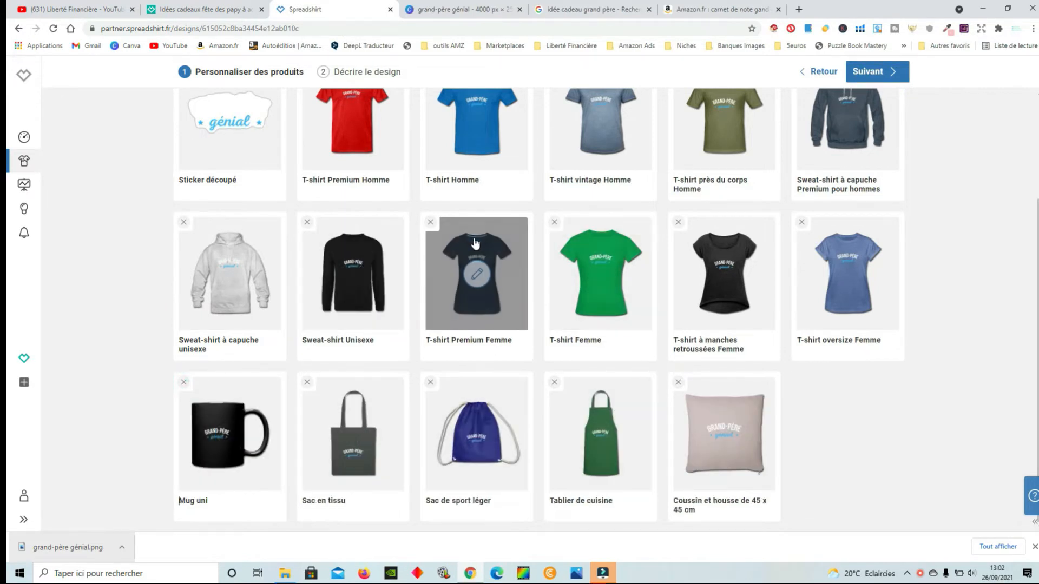
click(431, 222)
click(431, 222)
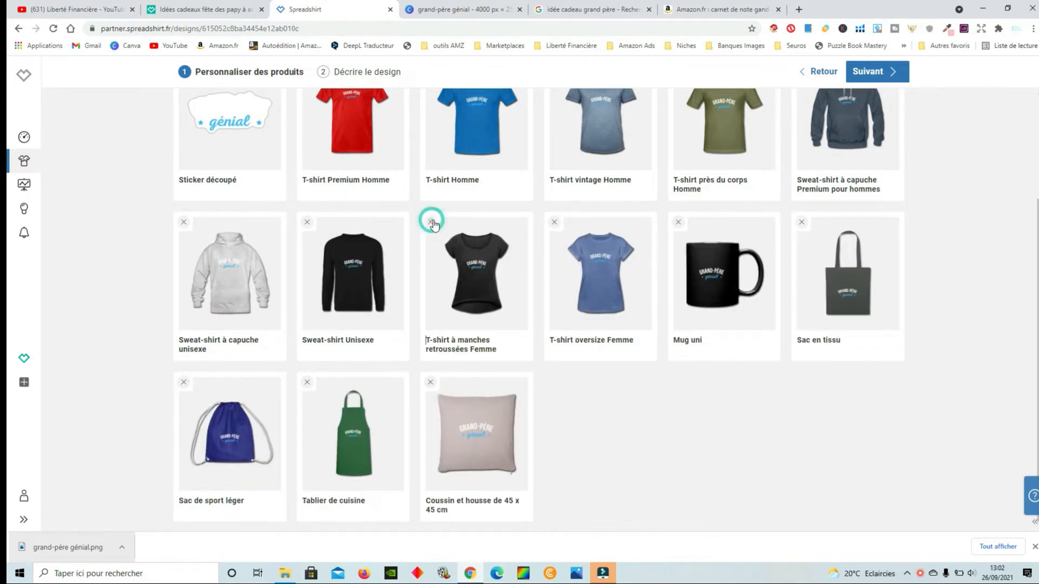
click(431, 222)
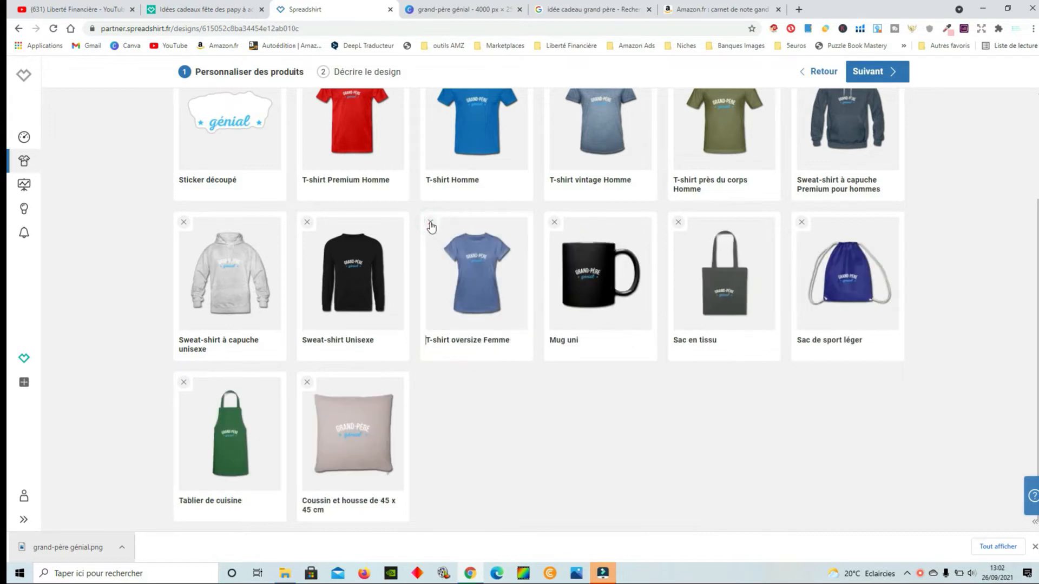
click(430, 222)
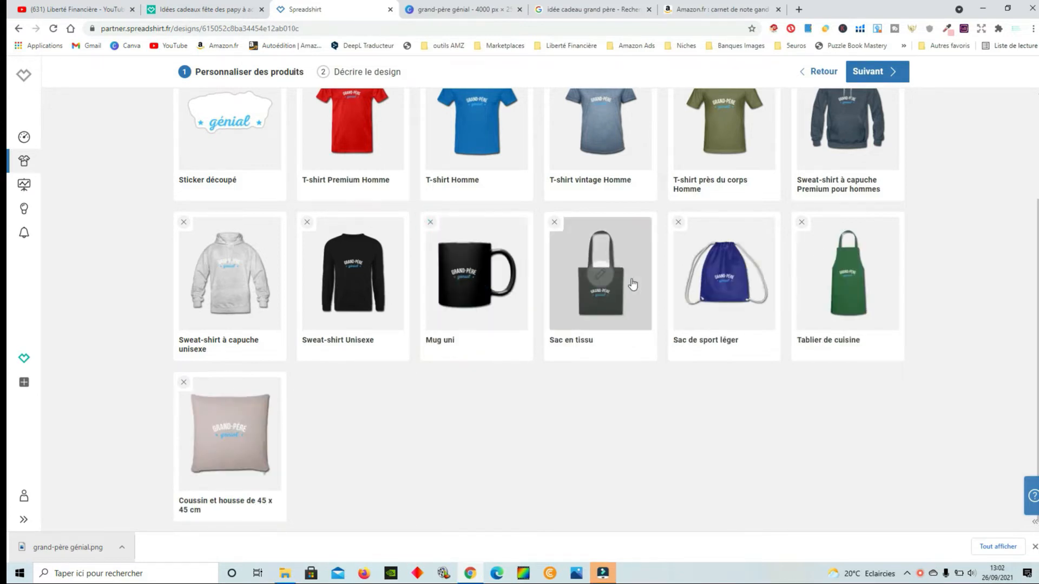
Remove the Sac en tissu, Sac de sport léger, Coussin et housse de 45 x 45 cm and Sticker découpé from the selection.
click(554, 222)
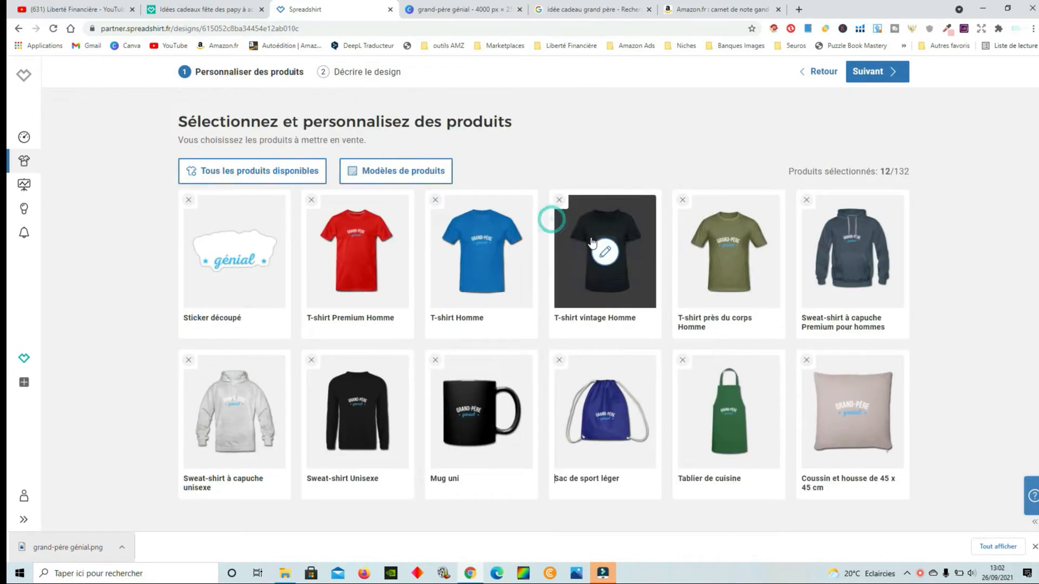
click(559, 360)
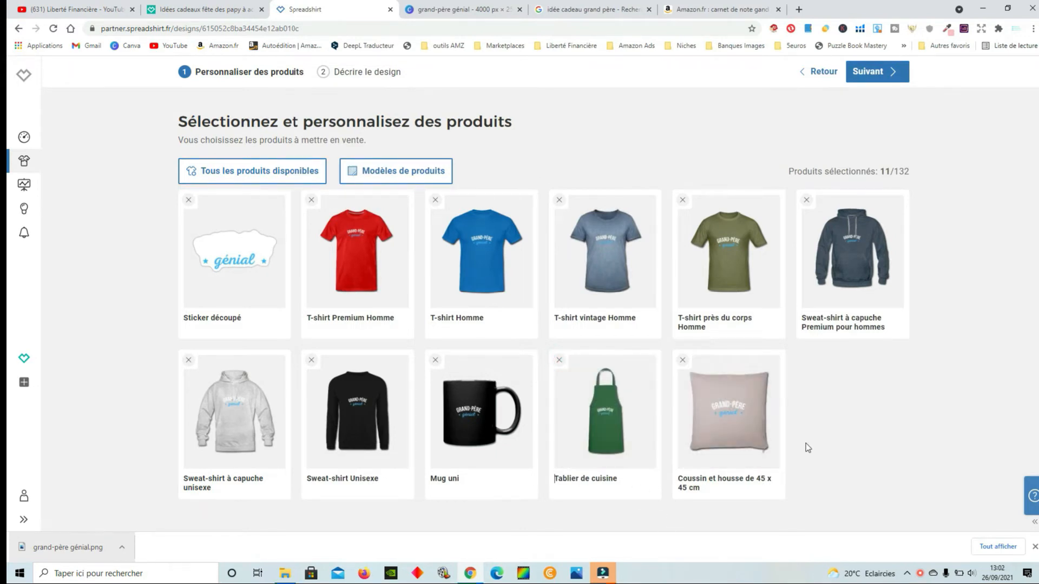
click(683, 360)
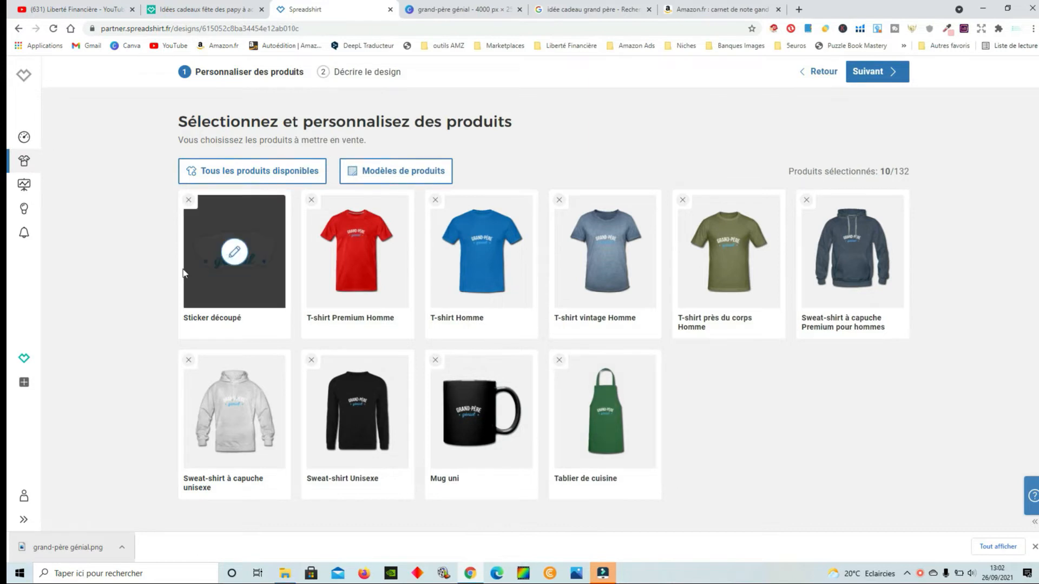
click(188, 199)
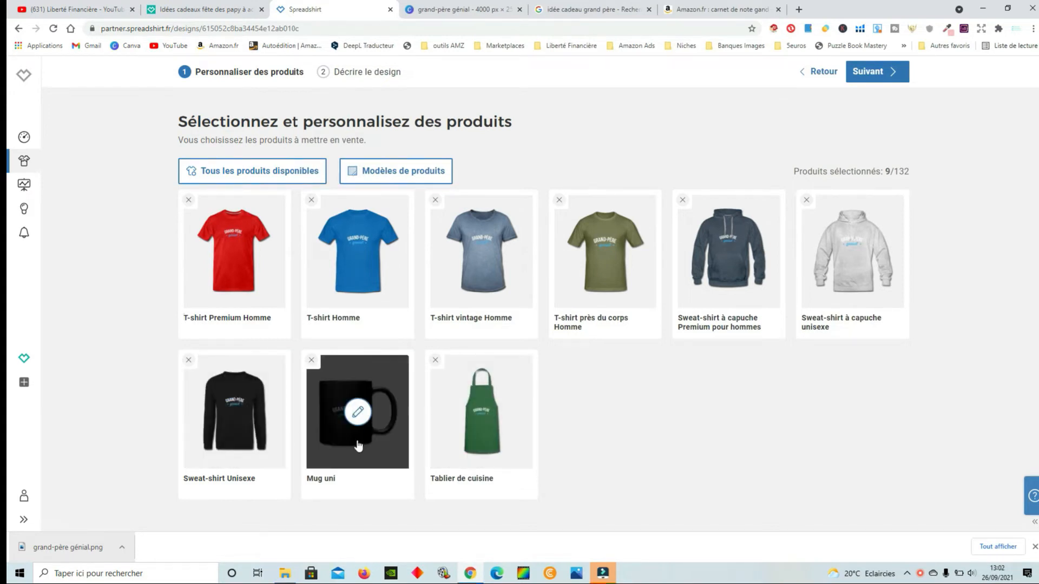
Customise the T-shirt Premium Homme with black as default colour and an enlarged design moved slightly lower on the chest, and apply it.
click(268, 271)
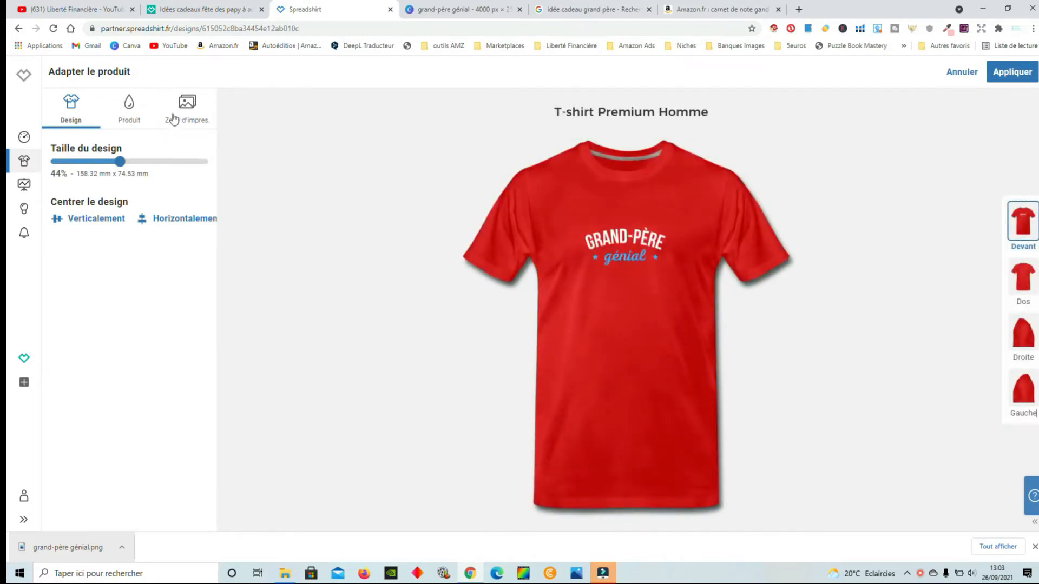
click(129, 106)
click(60, 259)
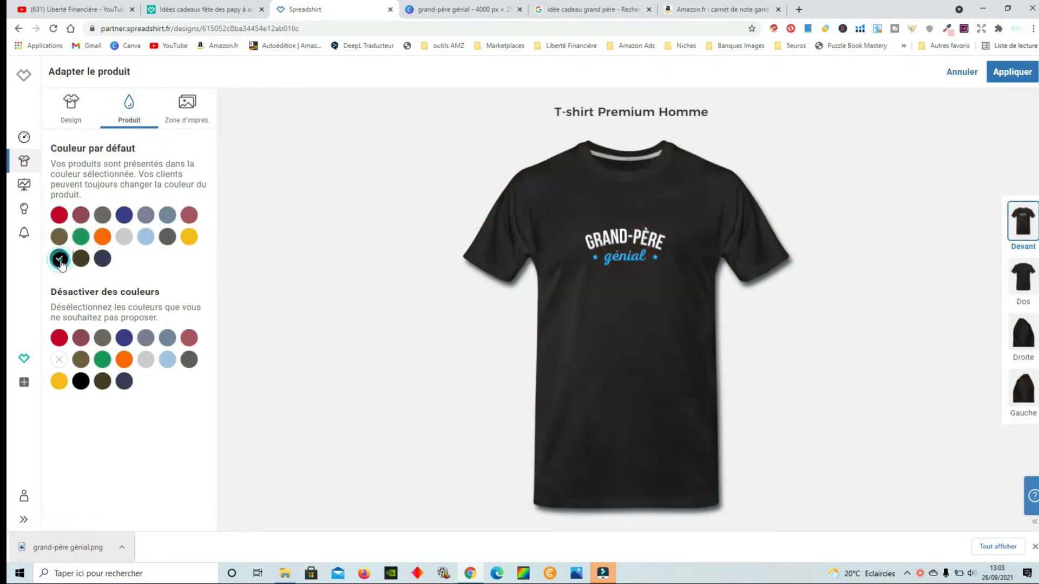
click(626, 247)
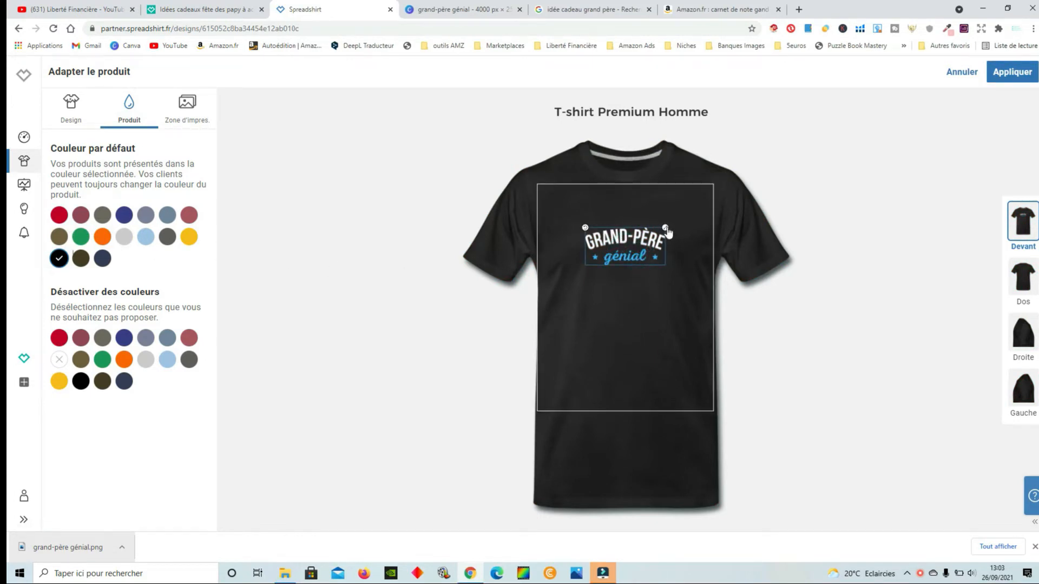
drag(667, 230, 689, 216)
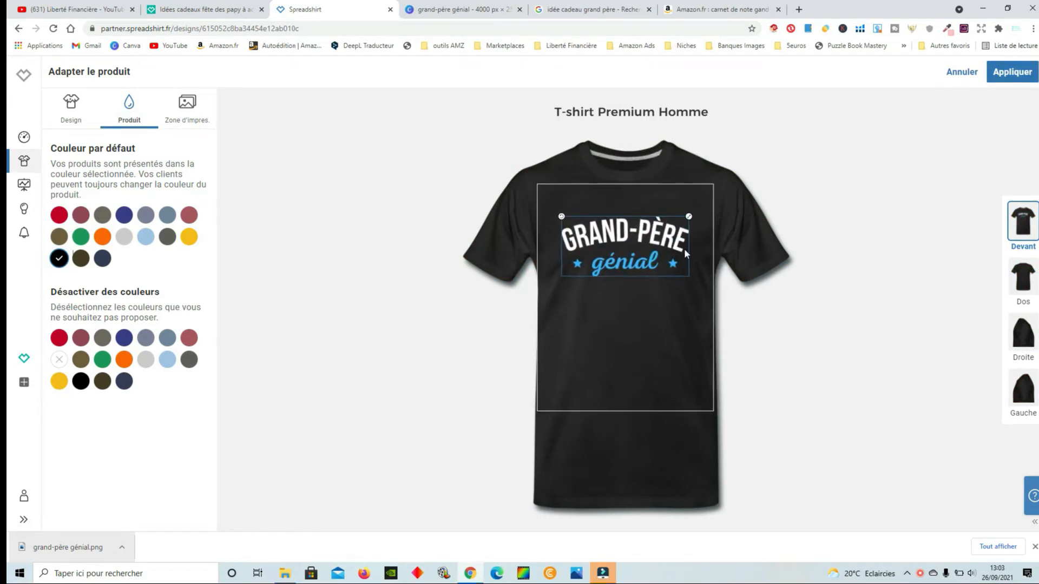
mouse_move(634, 245)
mouse_down()
mouse_move(656, 259)
mouse_move(694, 234)
mouse_move(657, 257)
mouse_move(640, 250)
mouse_up()
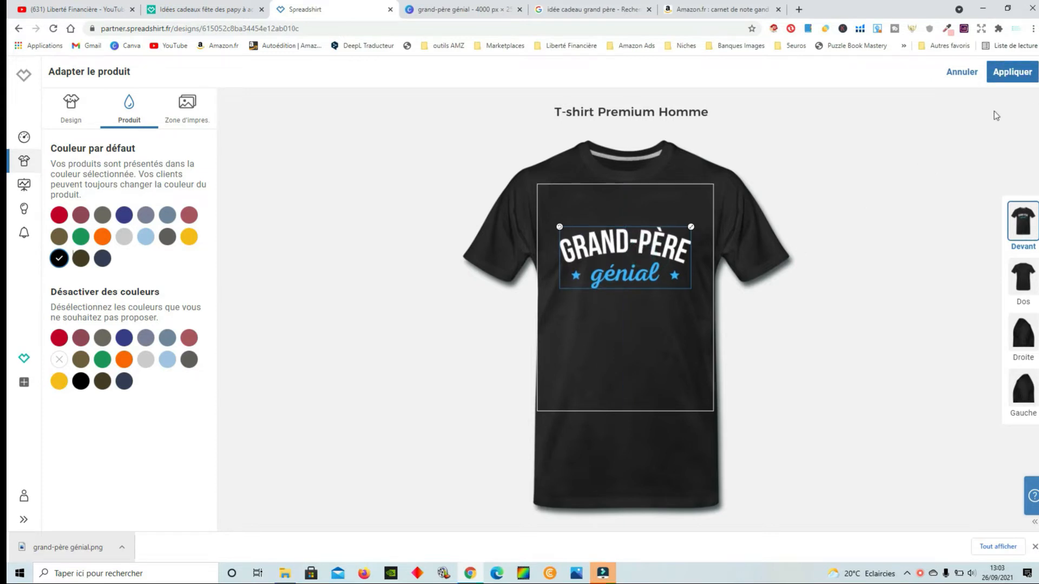
click(1012, 71)
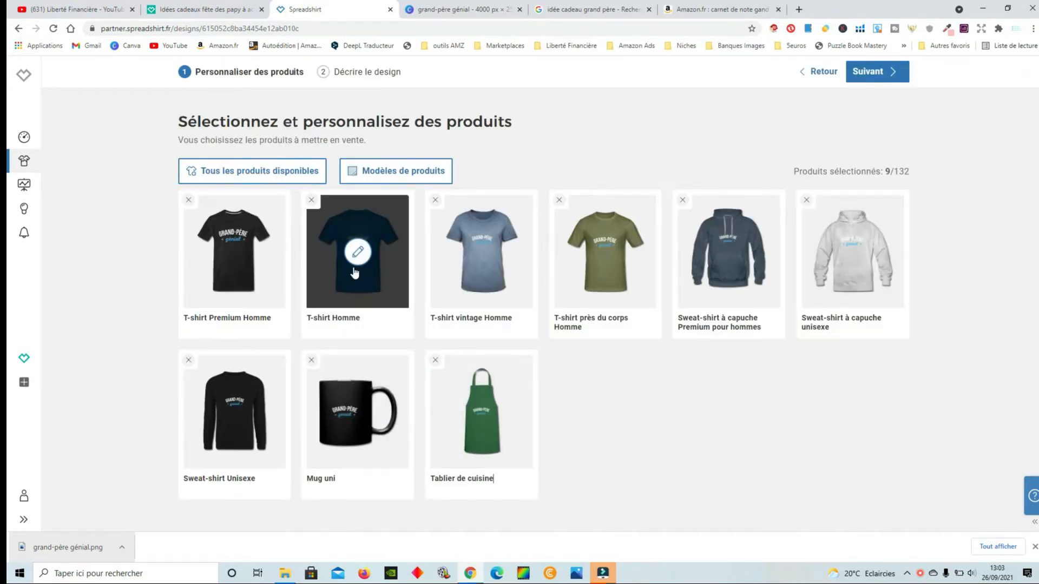
Customise the T-shirt Homme with black as default colour and an enlarged design moved slightly higher on the chest, and apply it.
click(358, 249)
click(128, 101)
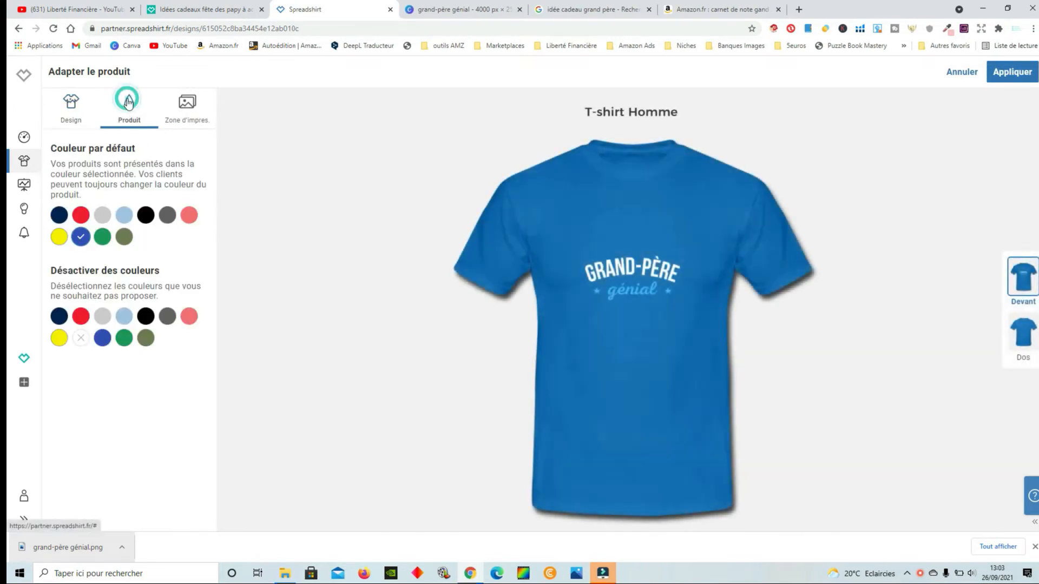
click(145, 215)
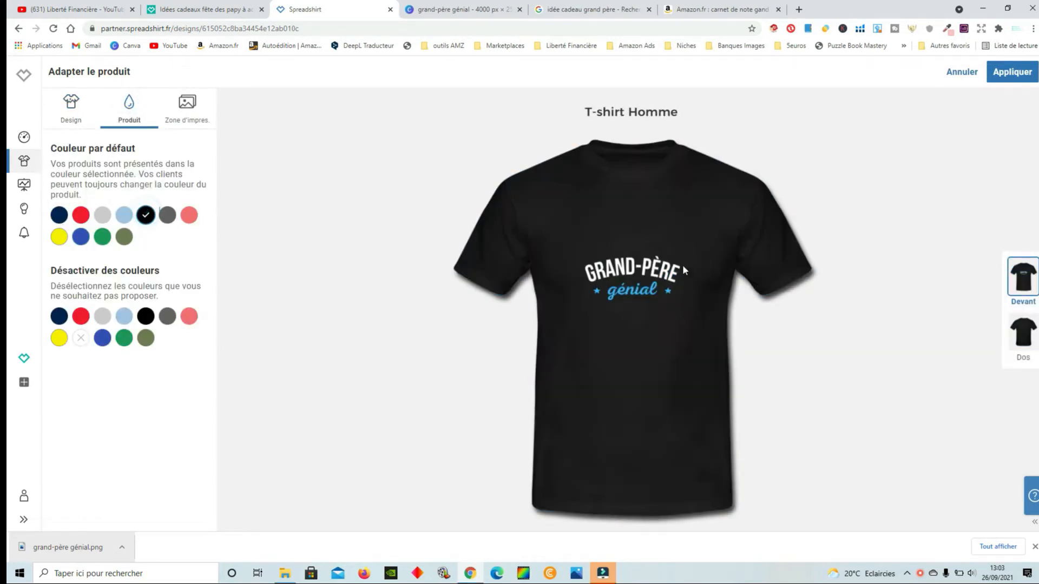
click(671, 269)
drag(683, 262, 716, 242)
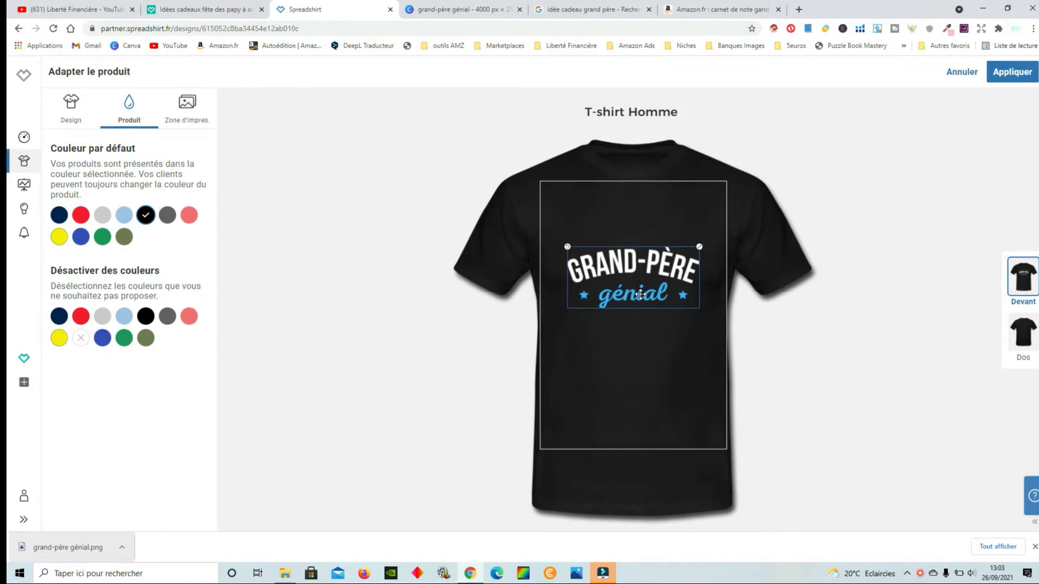
drag(640, 295, 641, 278)
click(1012, 72)
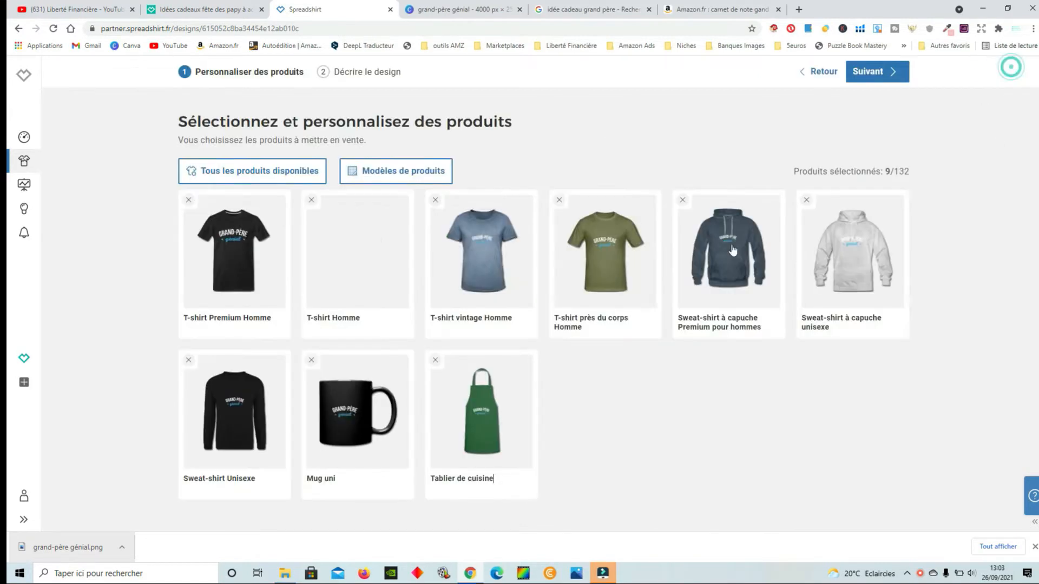
Customise the T-shirt vintage Homme with dark grey as default colour and a larger, slightly raised design, and apply it.
click(475, 251)
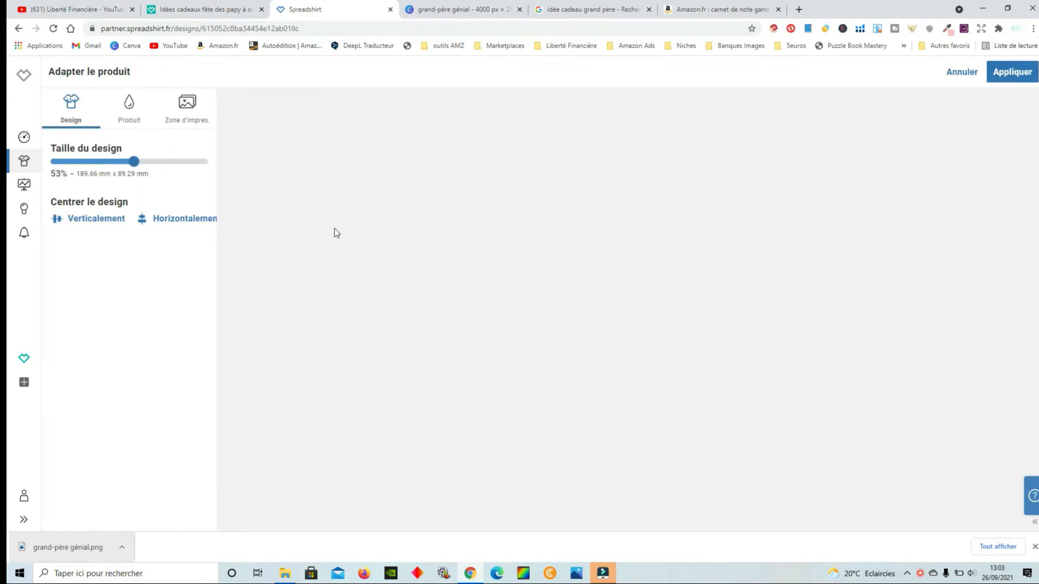
click(639, 258)
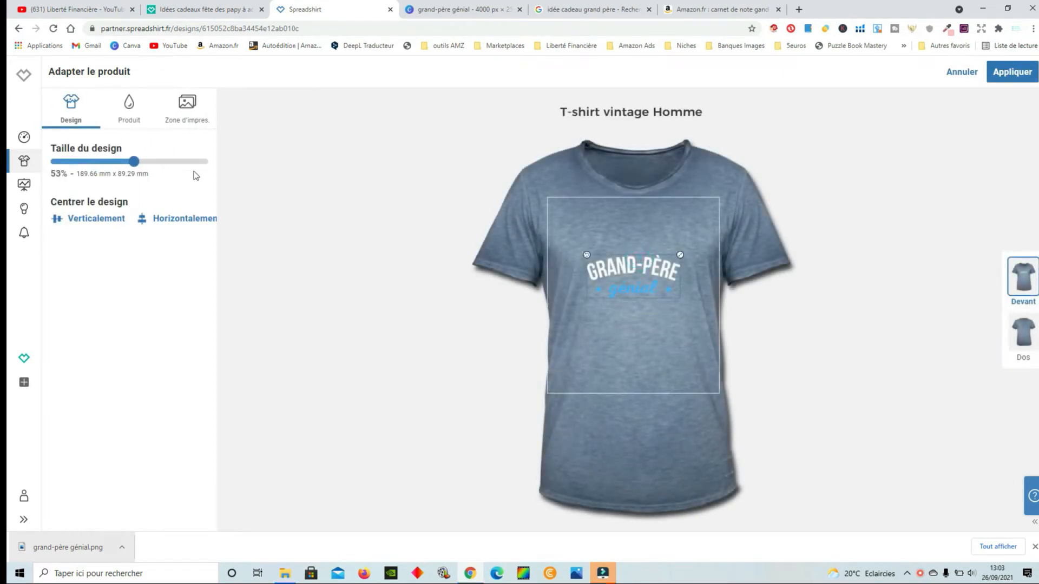
click(128, 106)
click(80, 215)
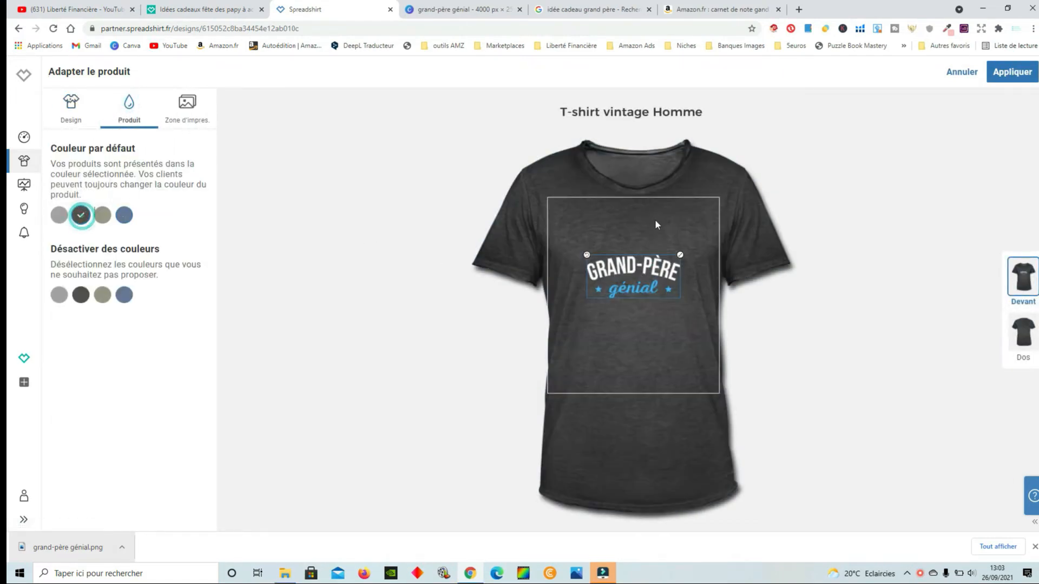
drag(682, 258, 721, 250)
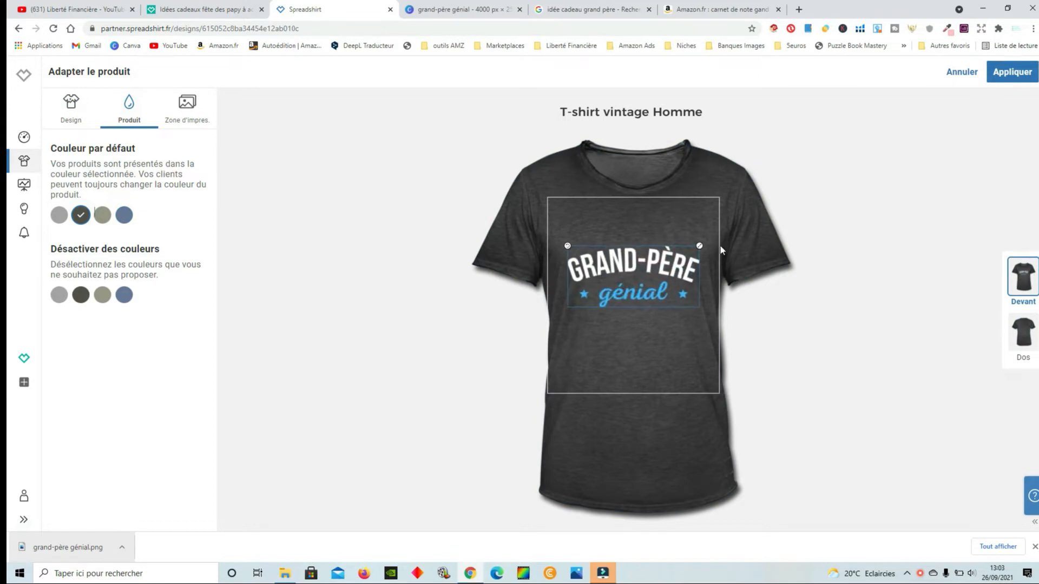
drag(658, 283, 661, 274)
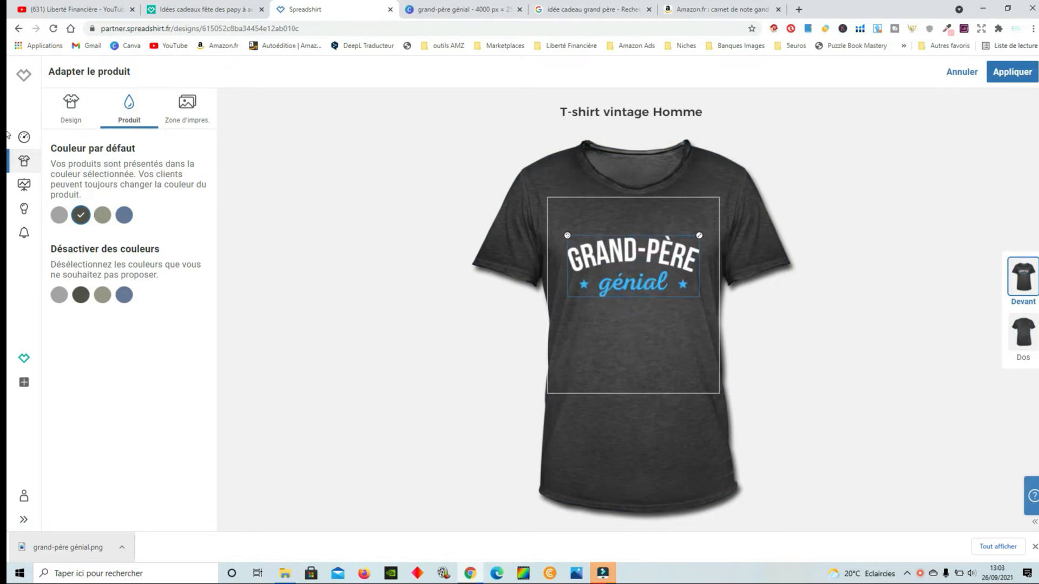
click(1013, 72)
Customise the T-shirt près du corps Homme with black as default colour and a raised design enlarged to about 70%, and apply it.
click(595, 255)
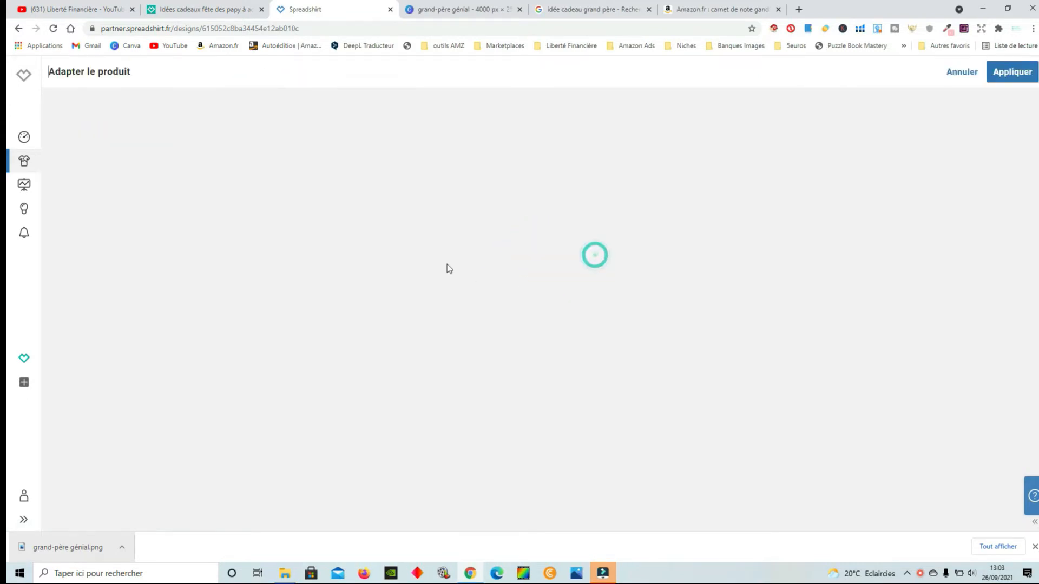
click(131, 102)
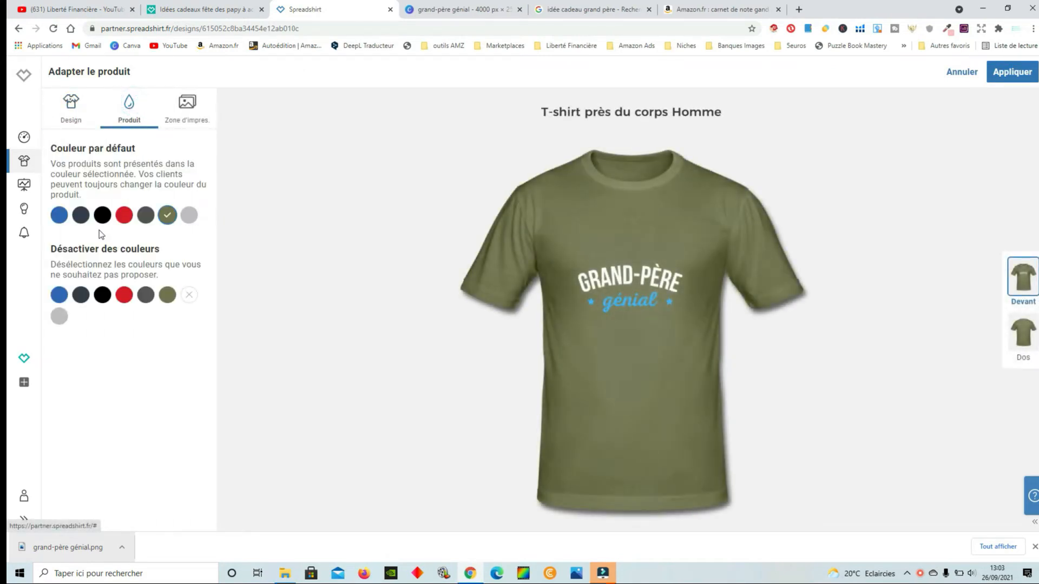
click(102, 215)
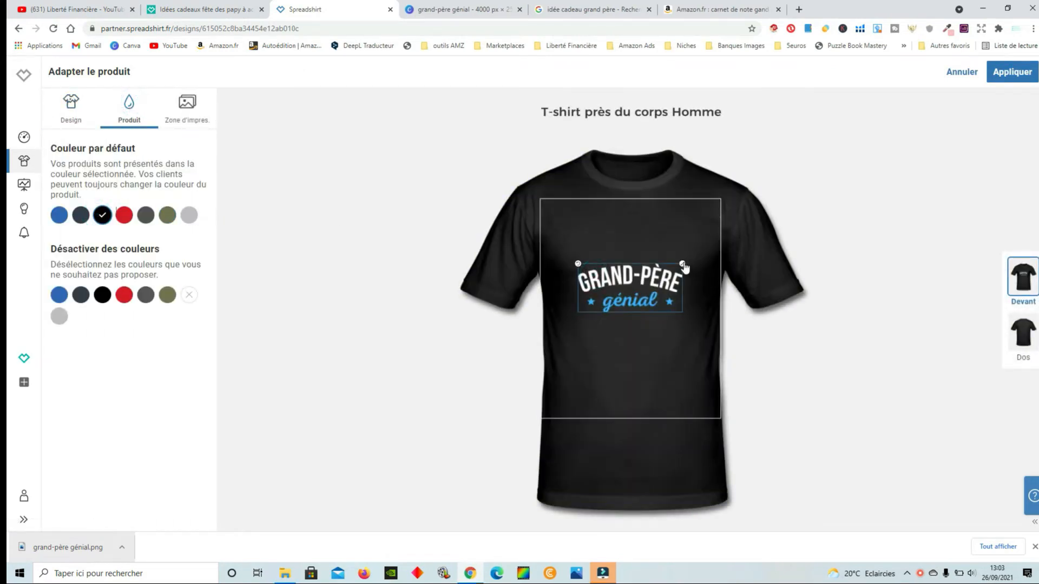
drag(685, 267, 703, 250)
drag(678, 292, 666, 278)
click(1011, 72)
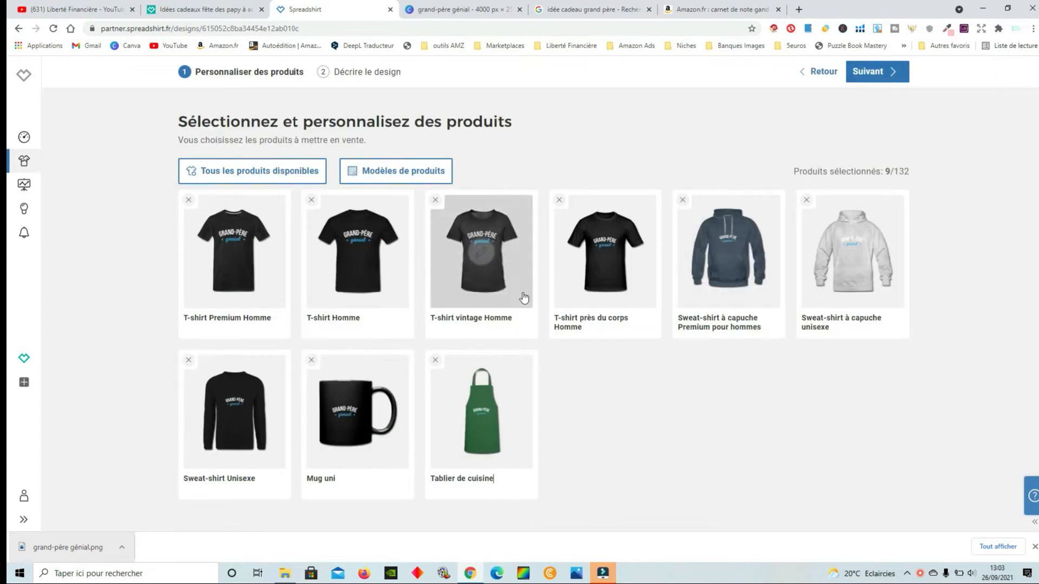
click(386, 326)
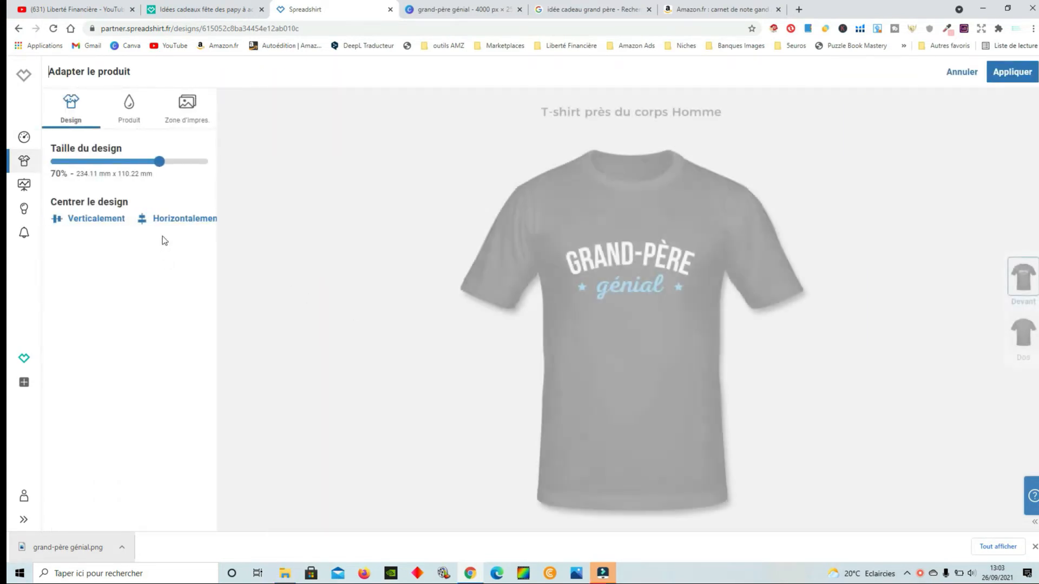
click(1011, 72)
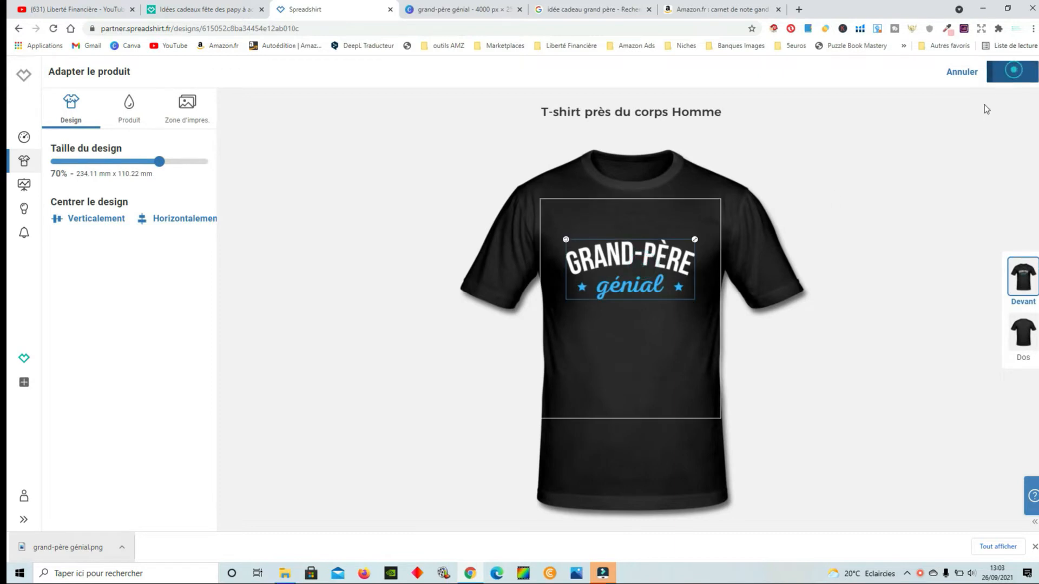
Customise the Sweat-shirt à capuche Premium pour hommes with black as default colour and an enlarged design centred on the chest, and apply it.
click(463, 275)
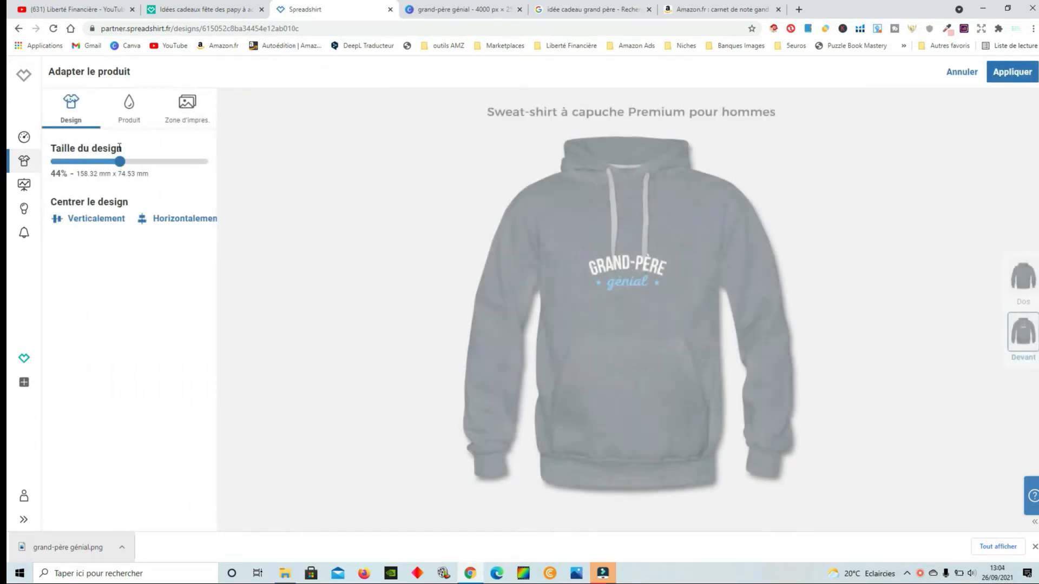
click(130, 106)
click(146, 215)
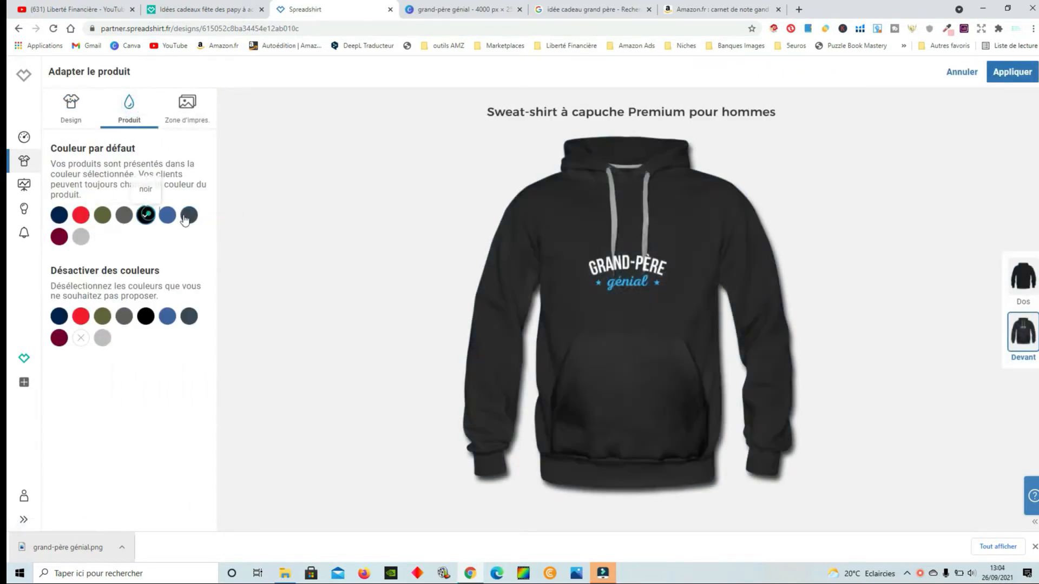
drag(668, 255, 717, 236)
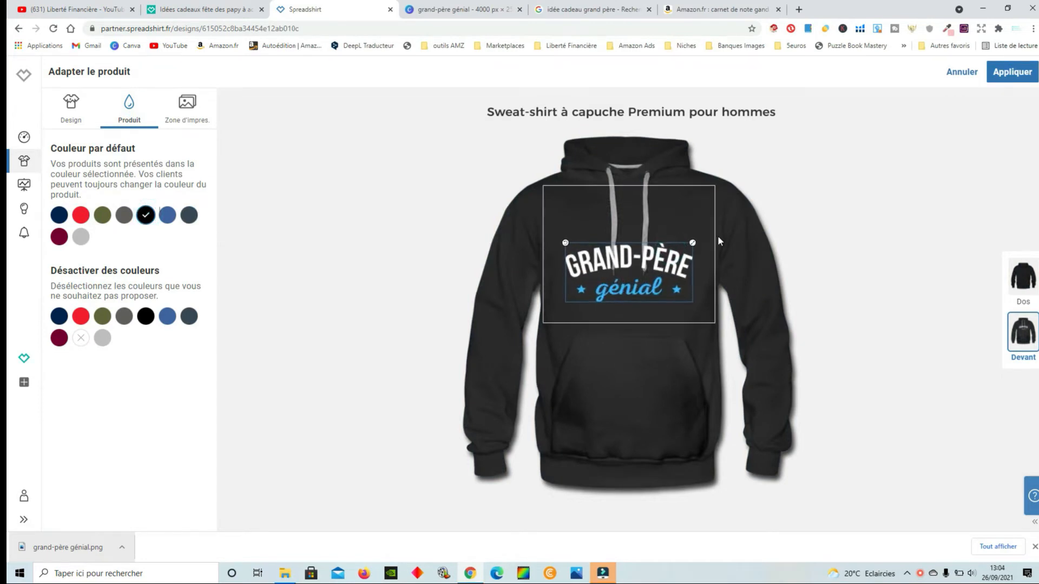
drag(658, 264, 659, 266)
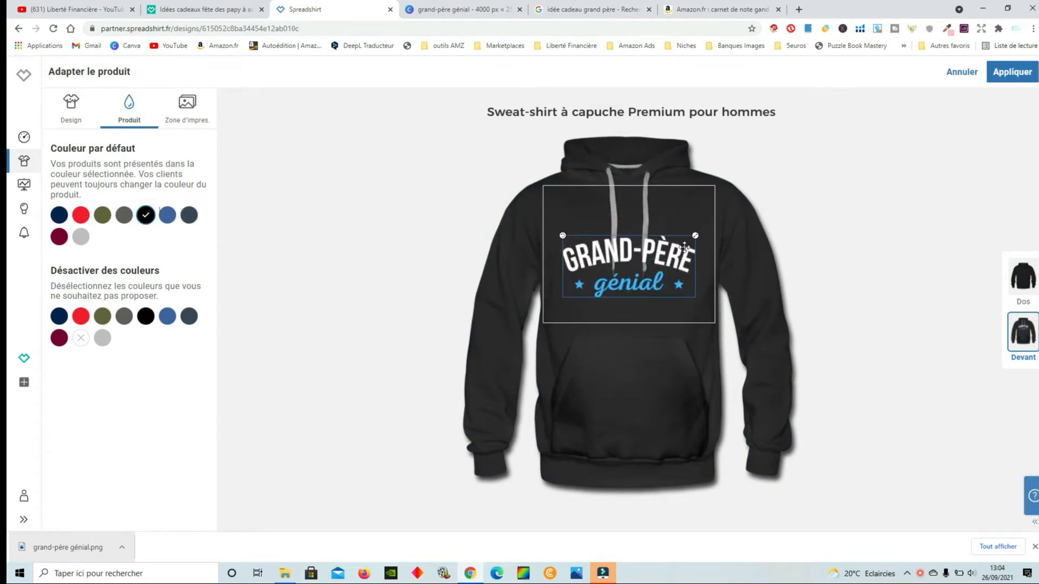
drag(695, 237, 694, 238)
mouse_move(661, 286)
mouse_down()
mouse_move(659, 276)
mouse_move(661, 284)
mouse_up()
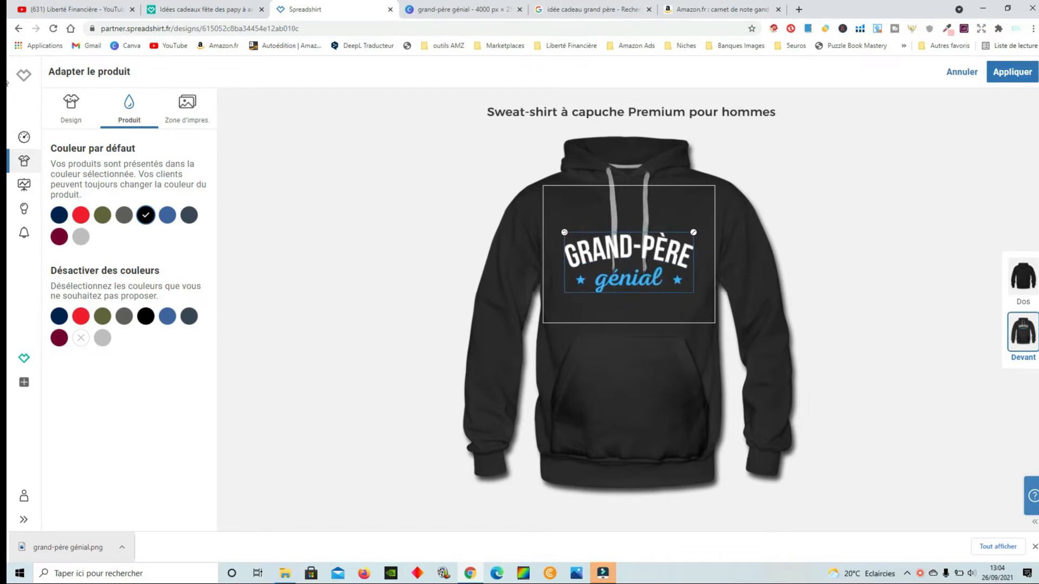
click(1012, 71)
Customise the Sweat-shirt à capuche unisexe with black as default colour and an enlarged design moved slightly higher on the chest, and apply it.
click(855, 250)
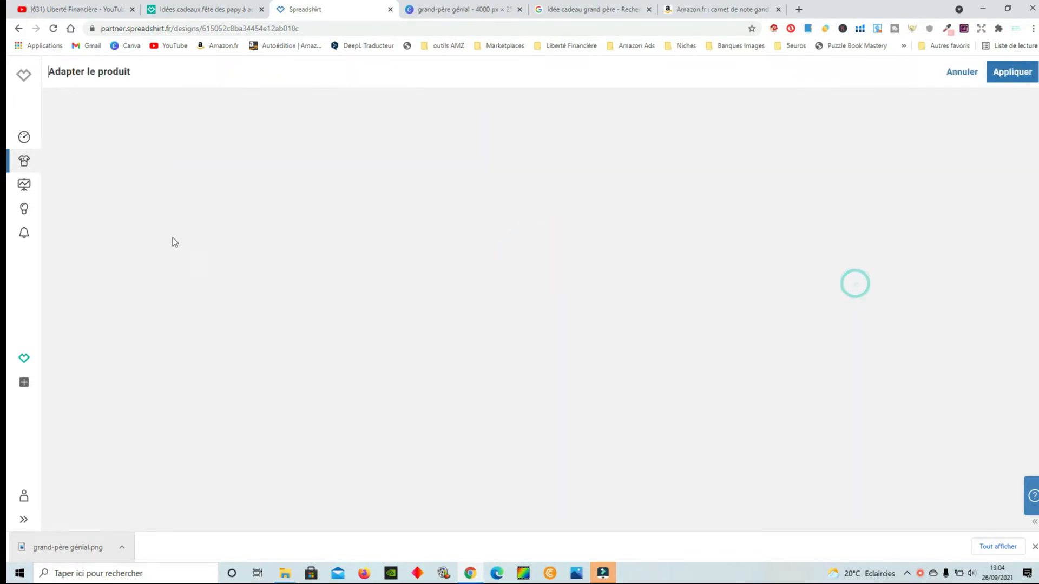
click(129, 108)
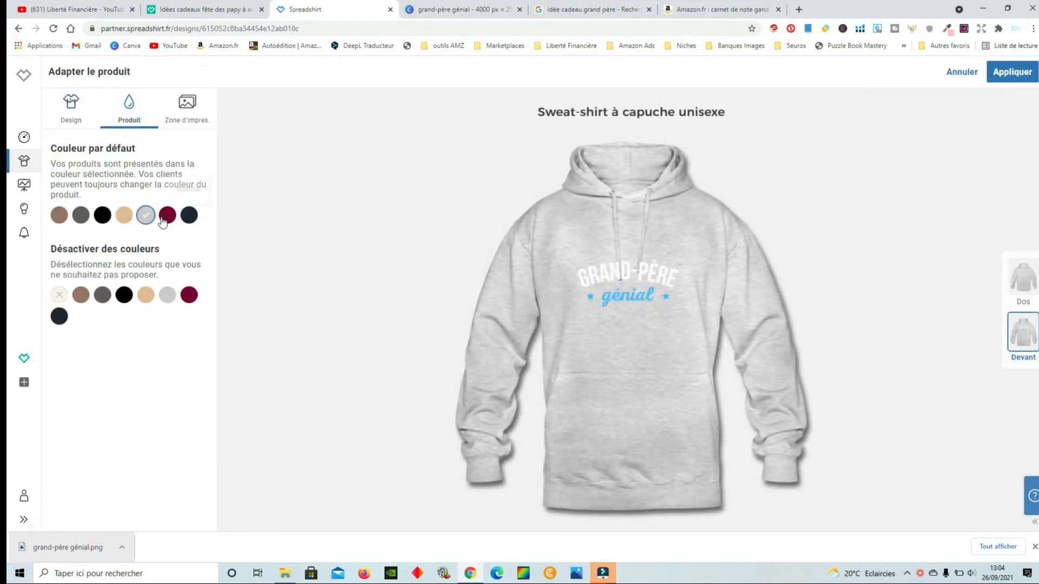
click(103, 216)
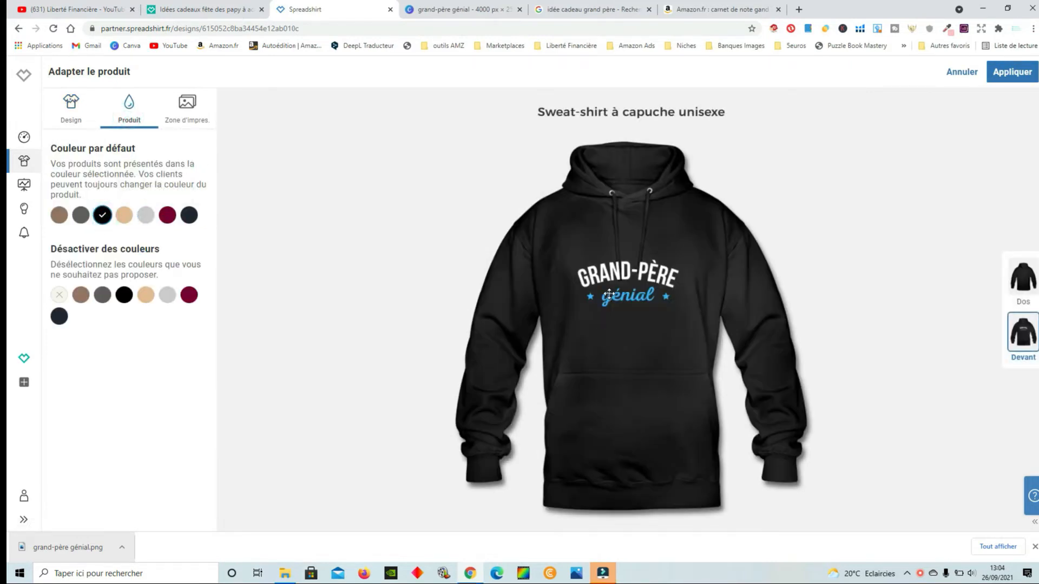
drag(686, 265, 703, 256)
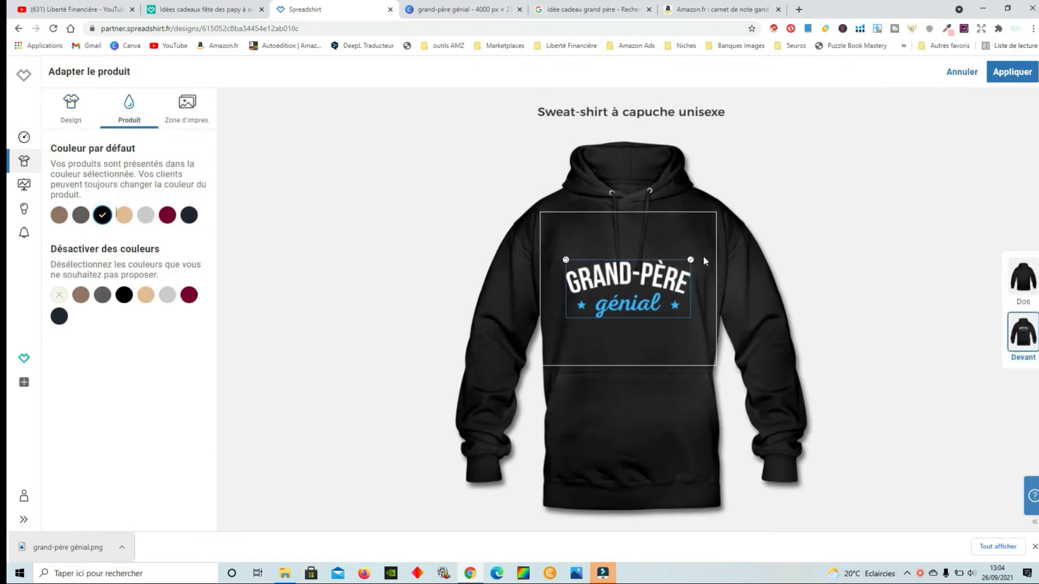
drag(667, 293, 667, 277)
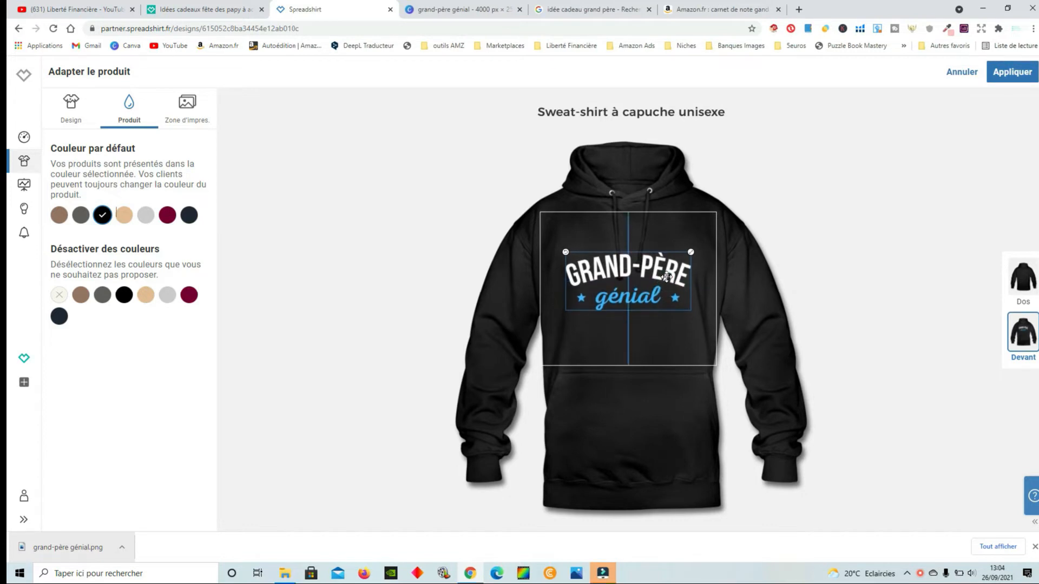
click(1011, 71)
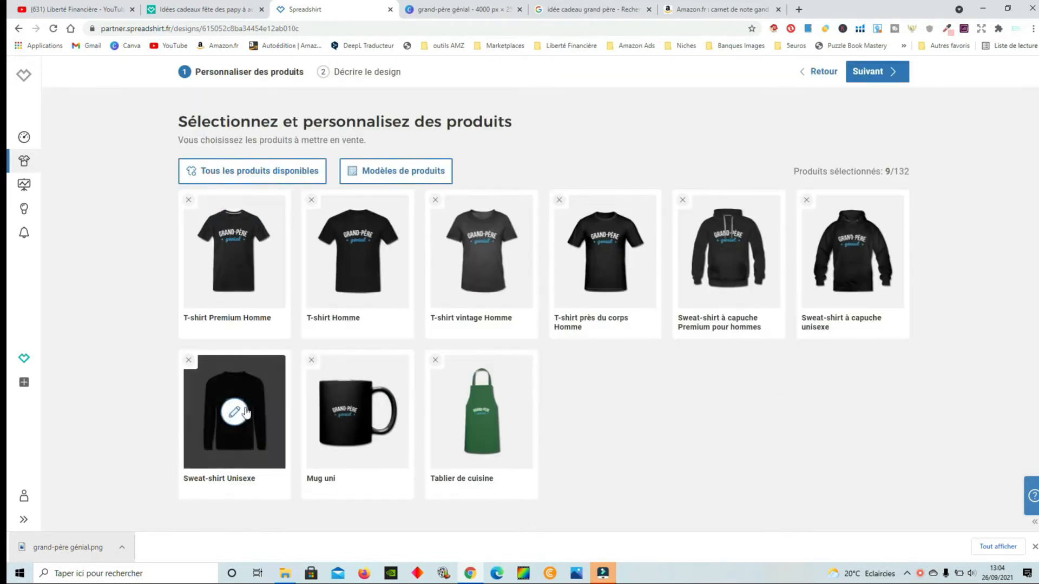
Enlarge the design on the black Sweat-shirt Unisexe to about 77%, move it higher on the chest, and apply it.
click(241, 381)
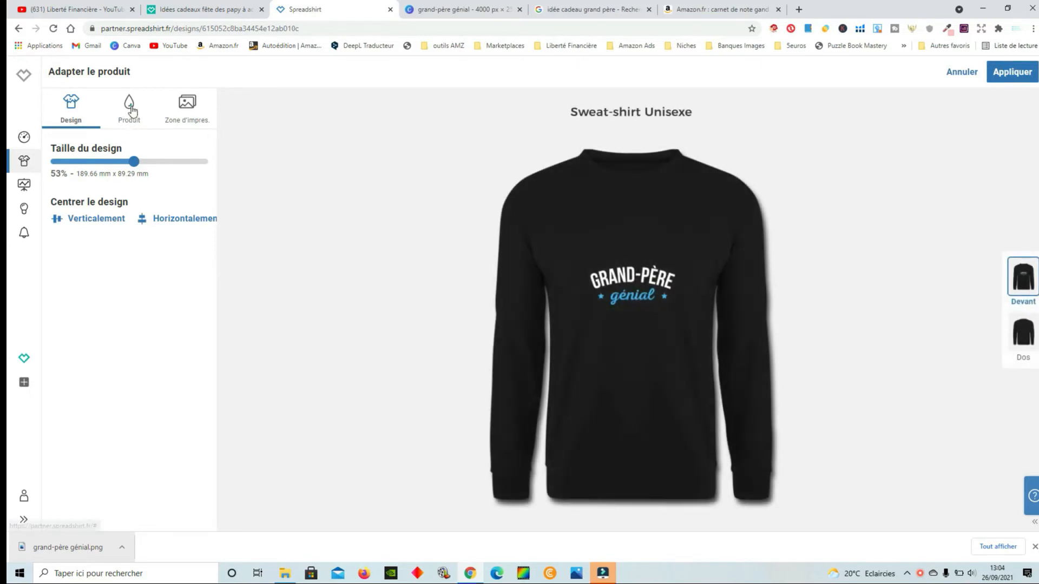
click(129, 111)
click(647, 287)
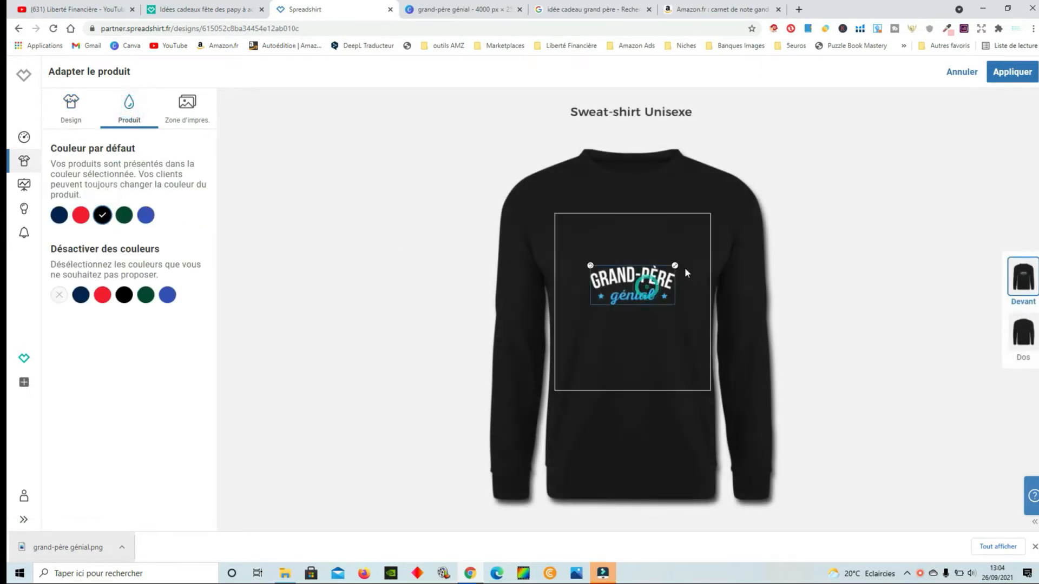
drag(677, 265, 698, 256)
drag(669, 299, 669, 277)
click(1012, 71)
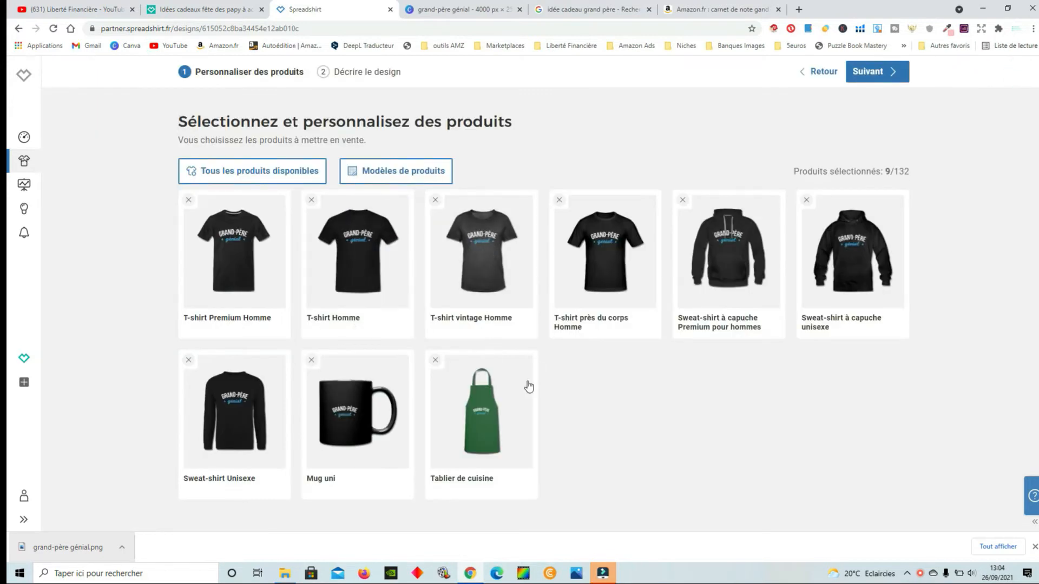
mouse_move(838, 304)
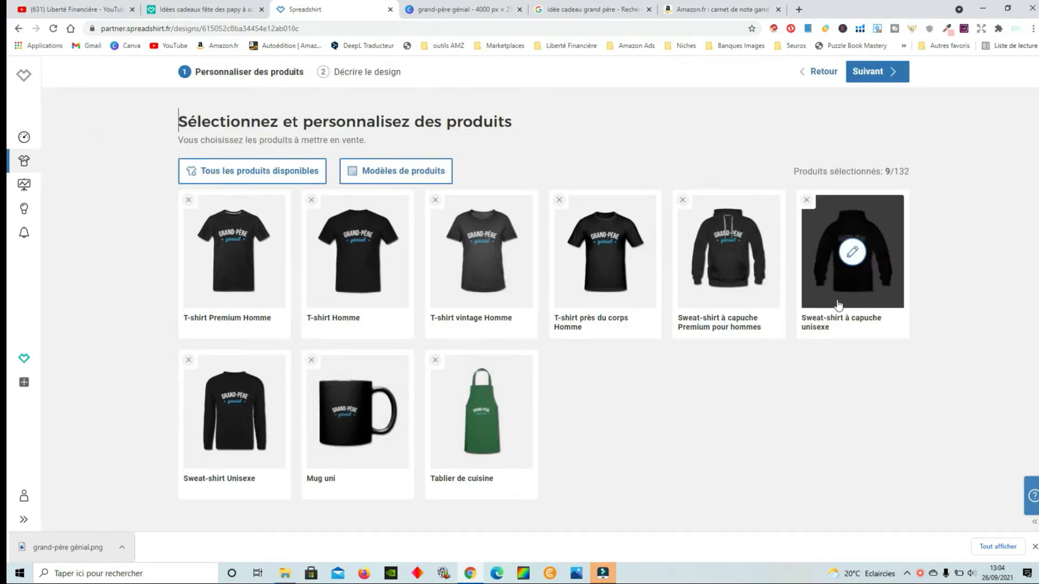
mouse_move(344, 432)
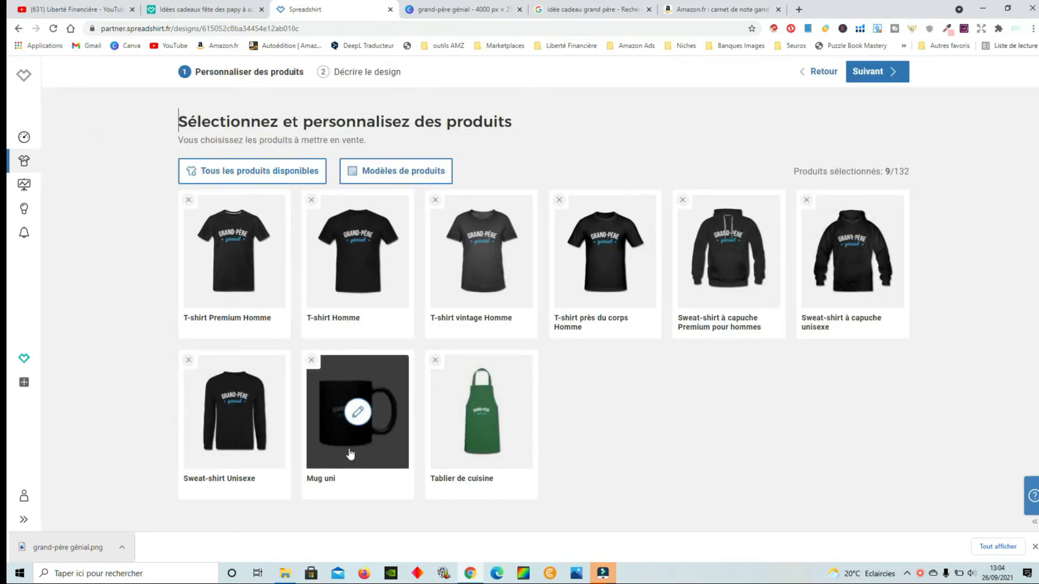
click(235, 412)
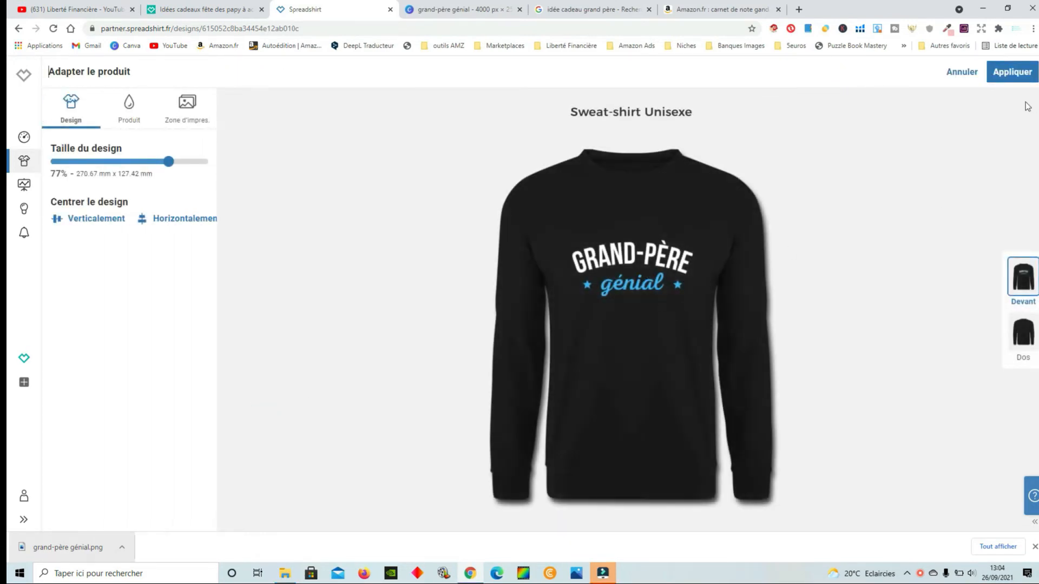
click(1012, 72)
Open the Mug uni for customisation and select the design on its Droite side.
click(362, 409)
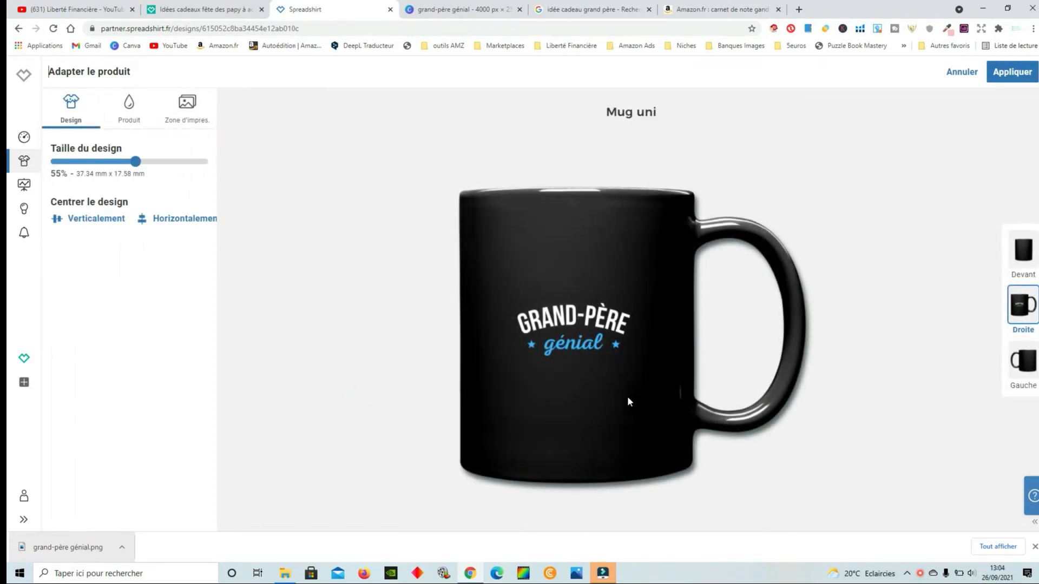
click(603, 328)
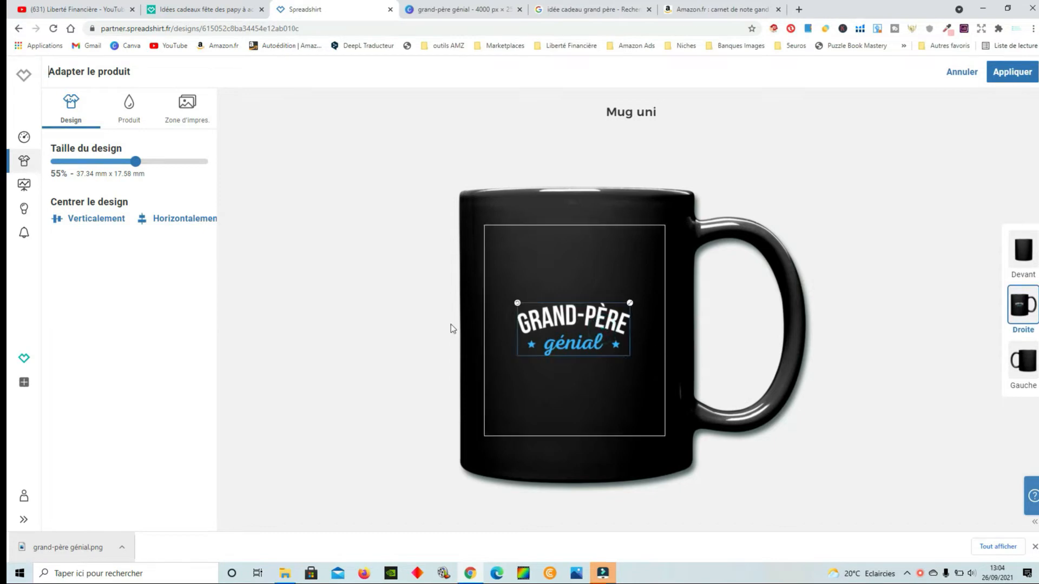